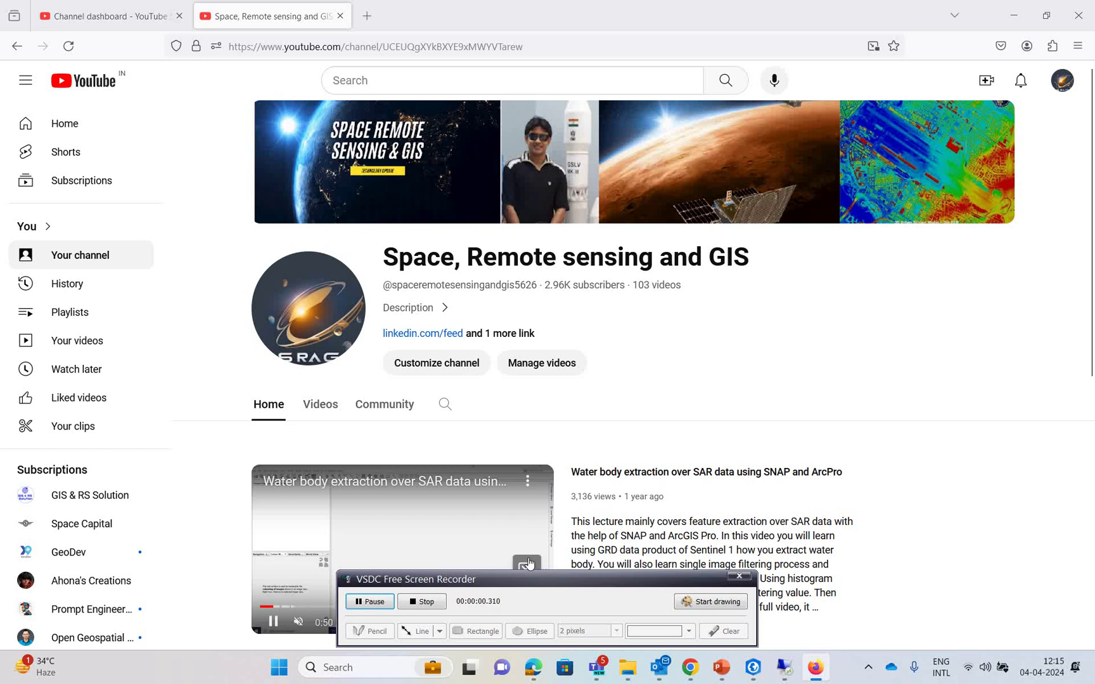
left_click_drag(542, 581, 820, 663)
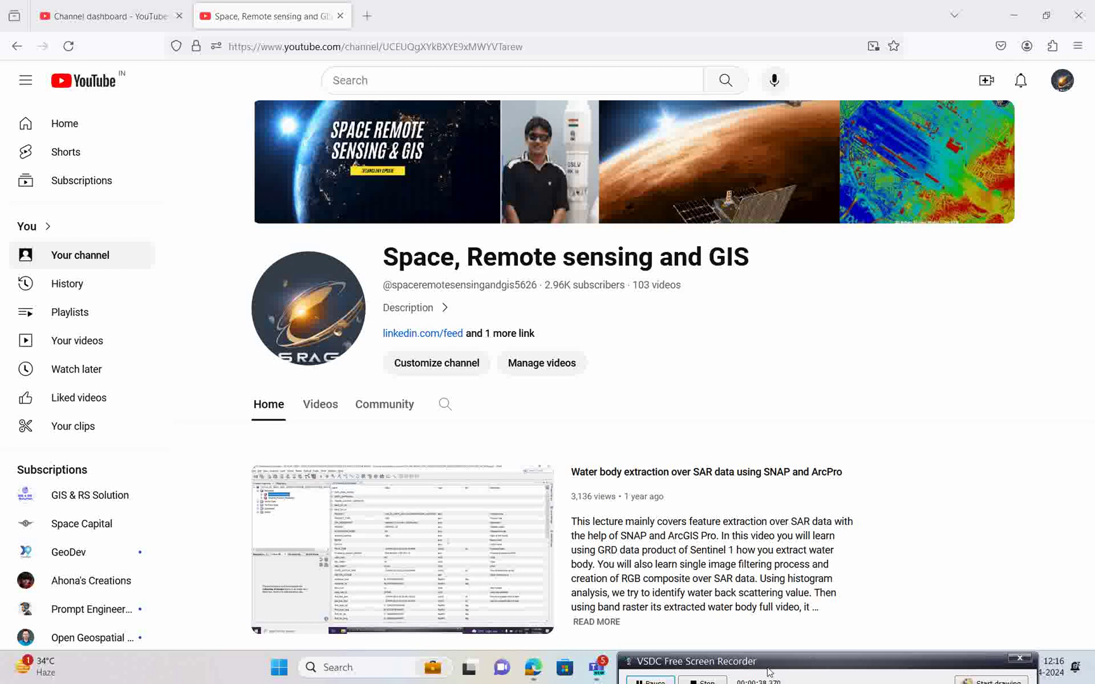
left_click_drag(753, 668, 958, 665)
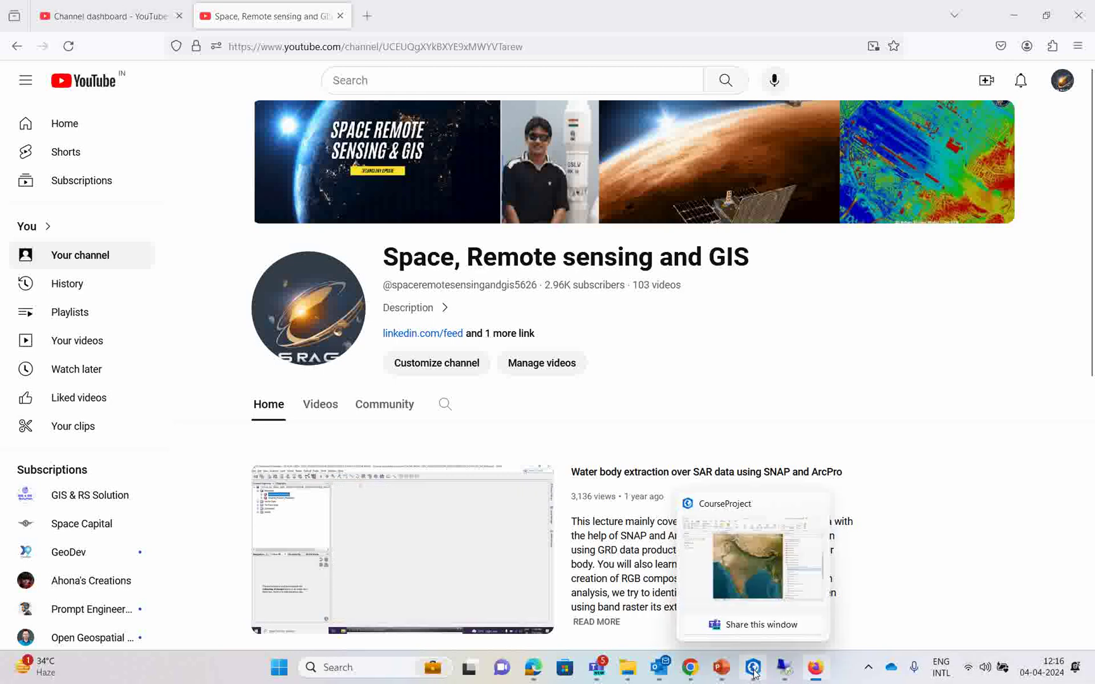
Switch to Chrome, search Google for "living atlas esri" and open the ArcGIS Living Atlas of the World site in a new tab
left_click(689, 671)
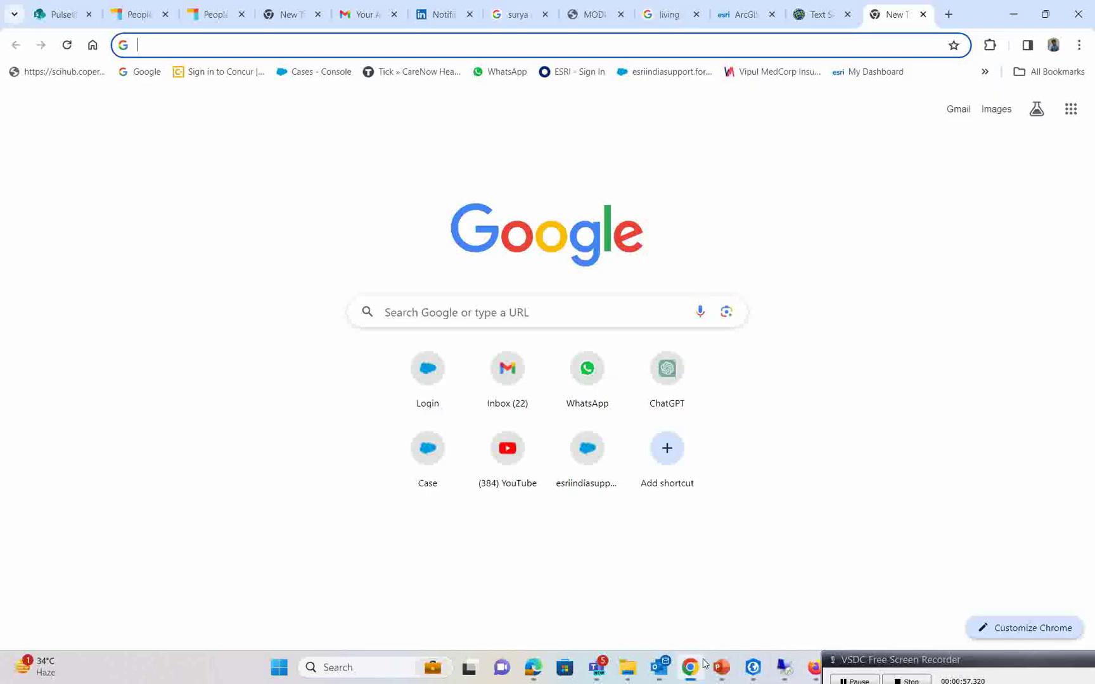
left_click(469, 310)
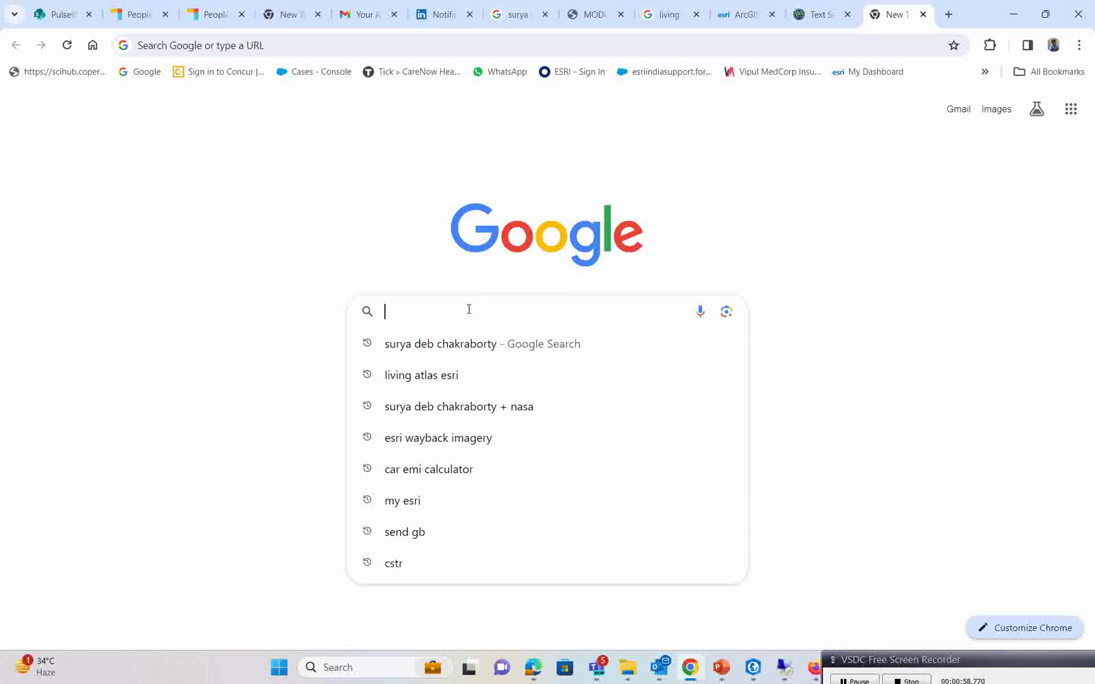
left_click(447, 375)
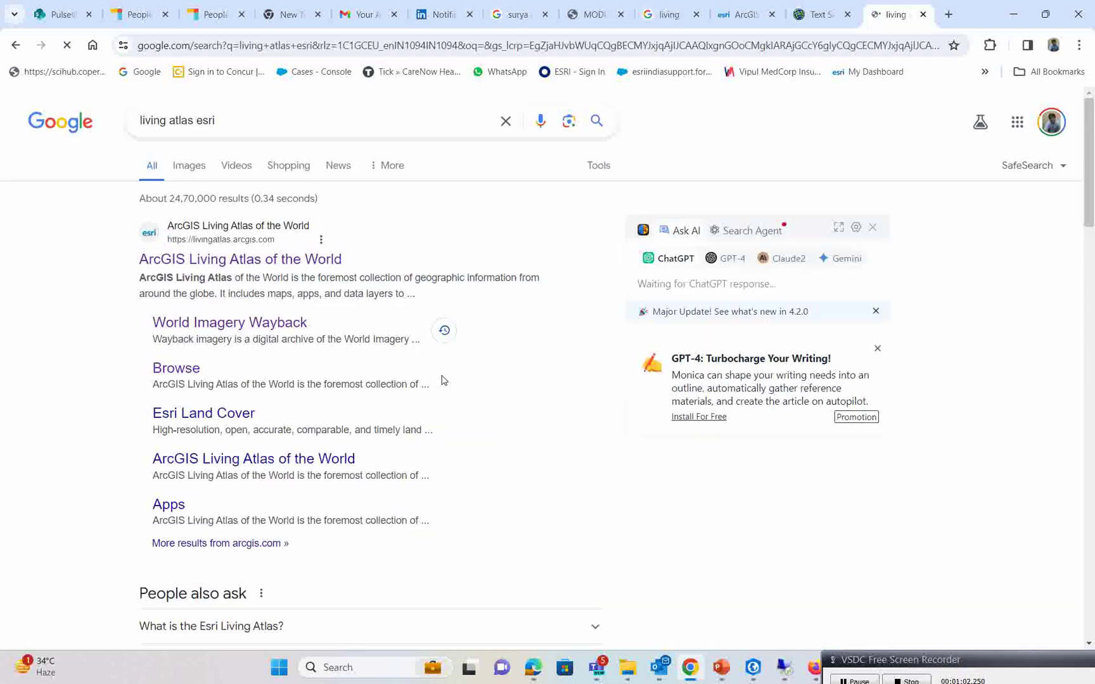
right_click(250, 269)
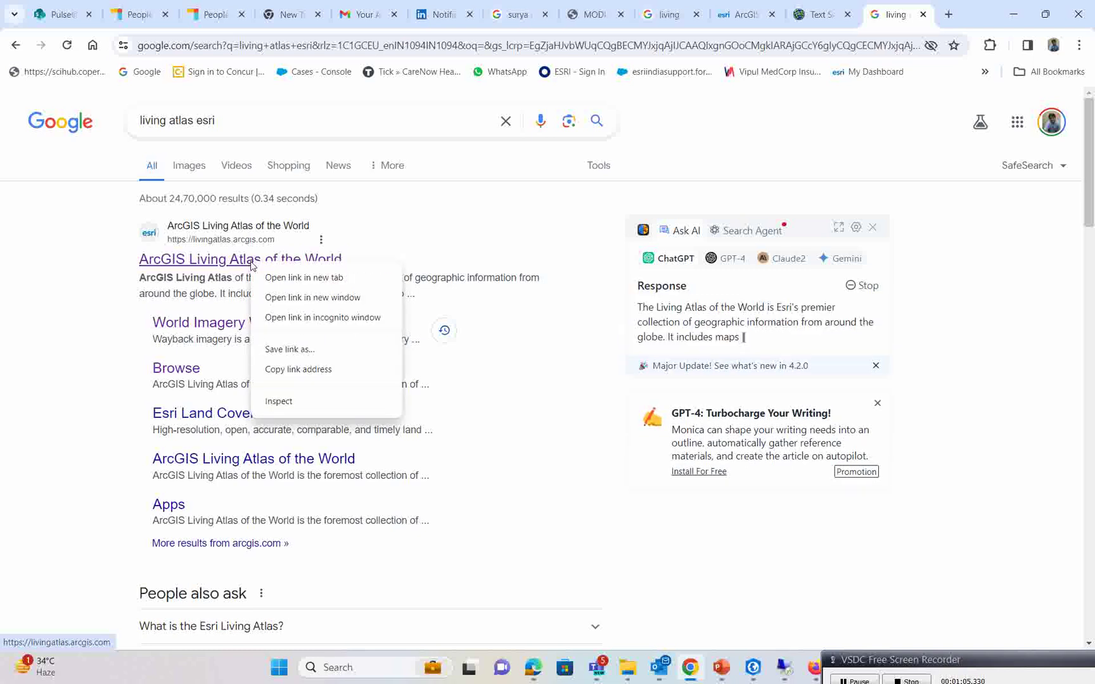
left_click(303, 279)
left_click(890, 17)
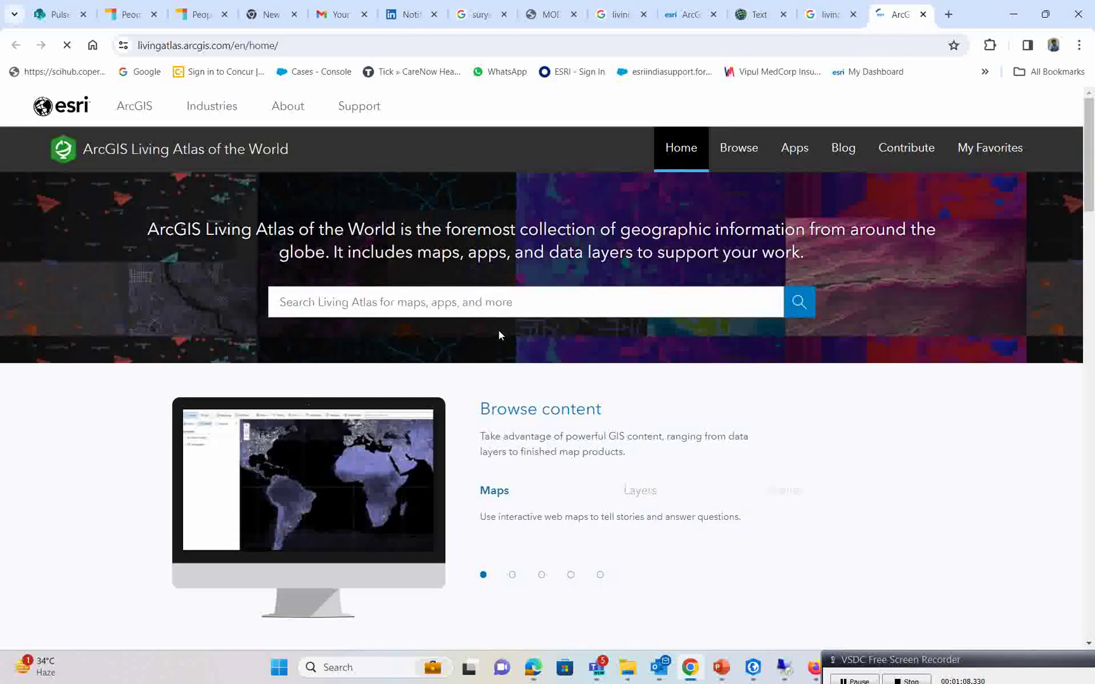
Search the Living Atlas content for "text to SAM" and open the Text SAM deep learning package's item page
left_click(737, 158)
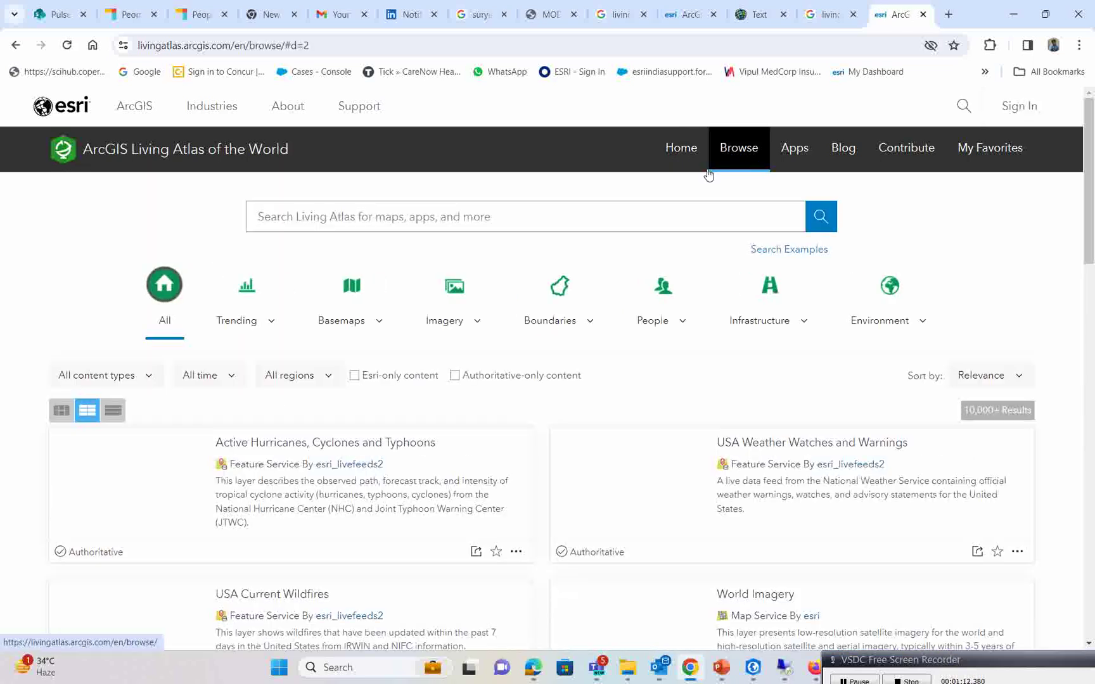
left_click(305, 219)
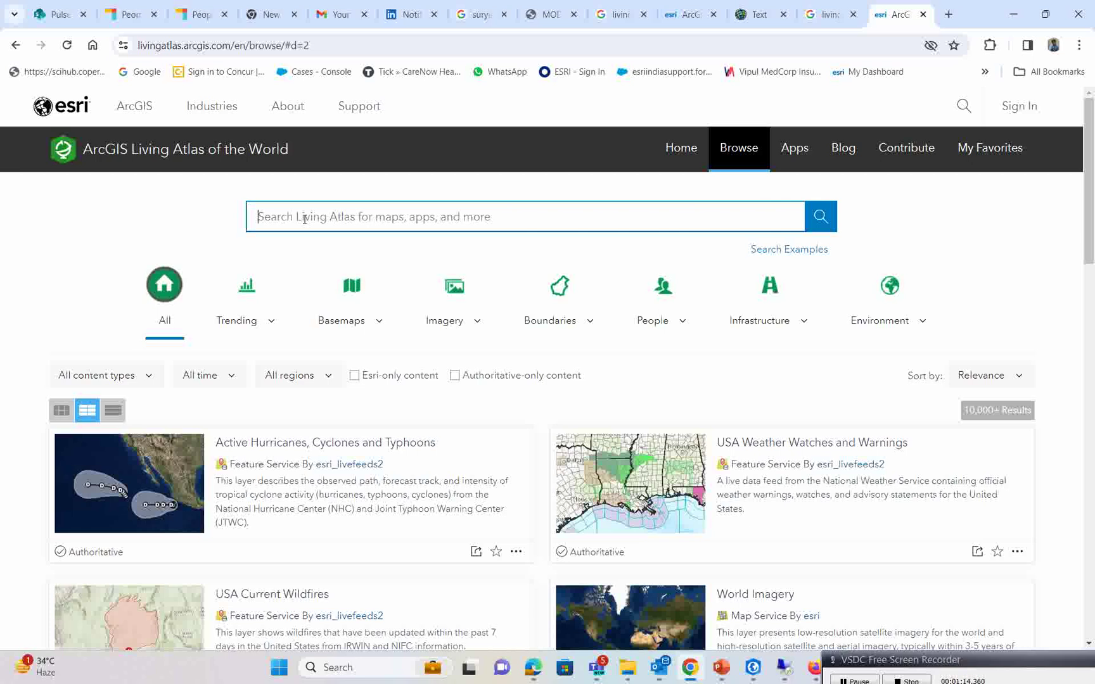
type("text to SAM")
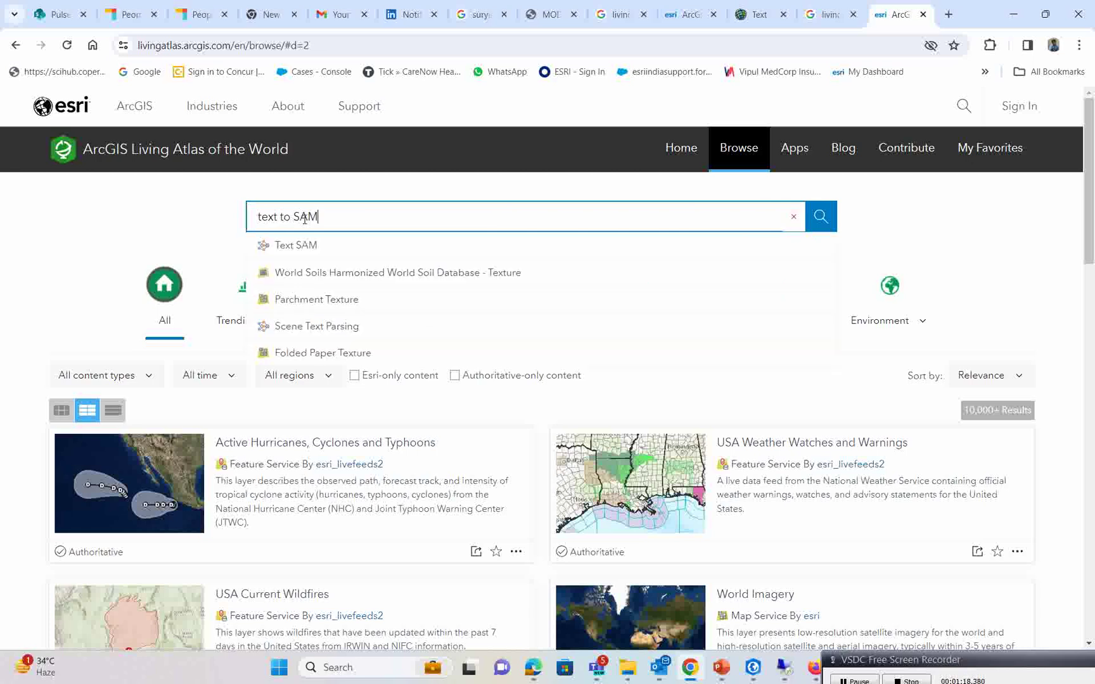
key("Return")
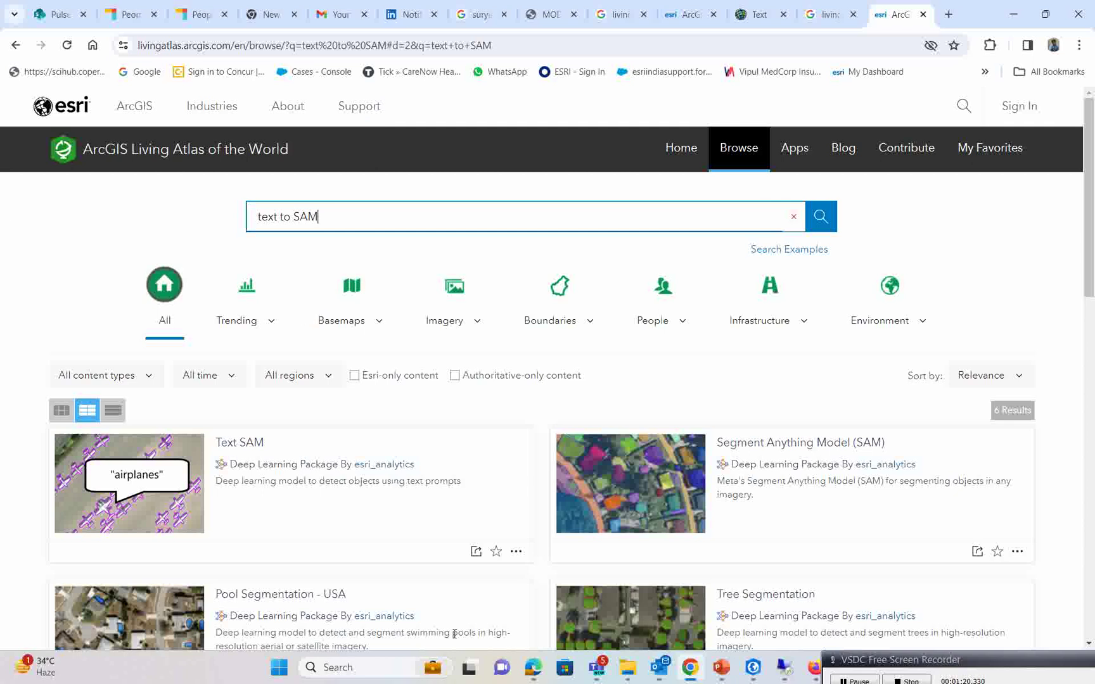
left_click(178, 459)
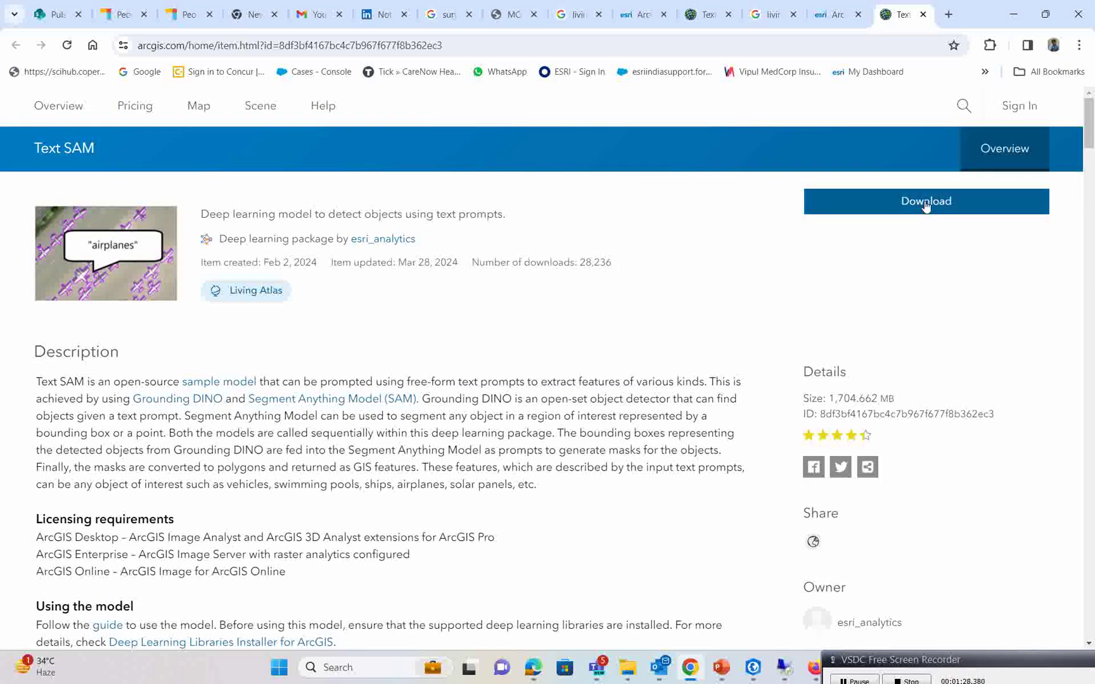
Review the Text SAM model's description and highlight its input imagery requirement
scroll(120, 364, "down", 2)
scroll(732, 231, "up", 1)
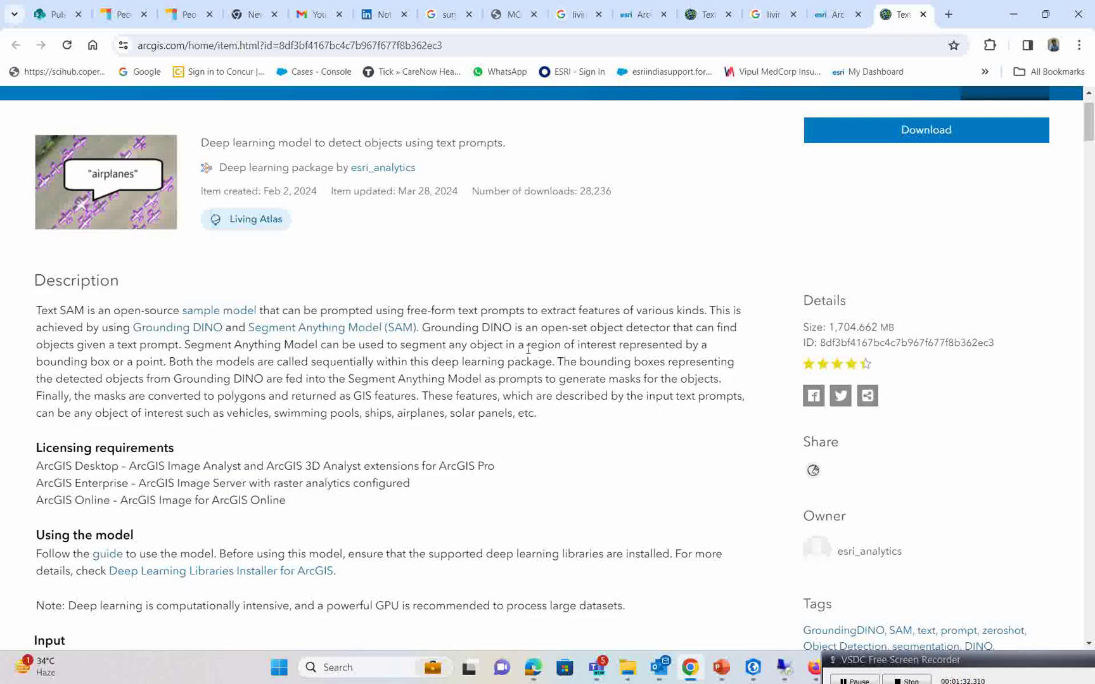
scroll(500, 392, "down", 2)
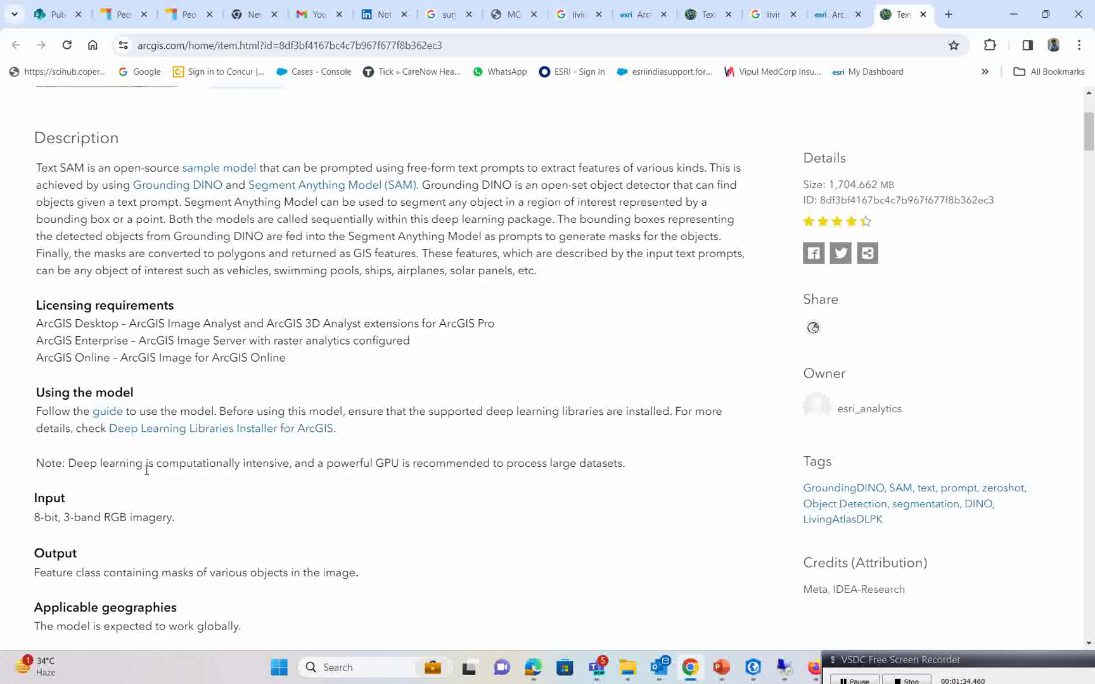
left_click_drag(35, 518, 168, 520)
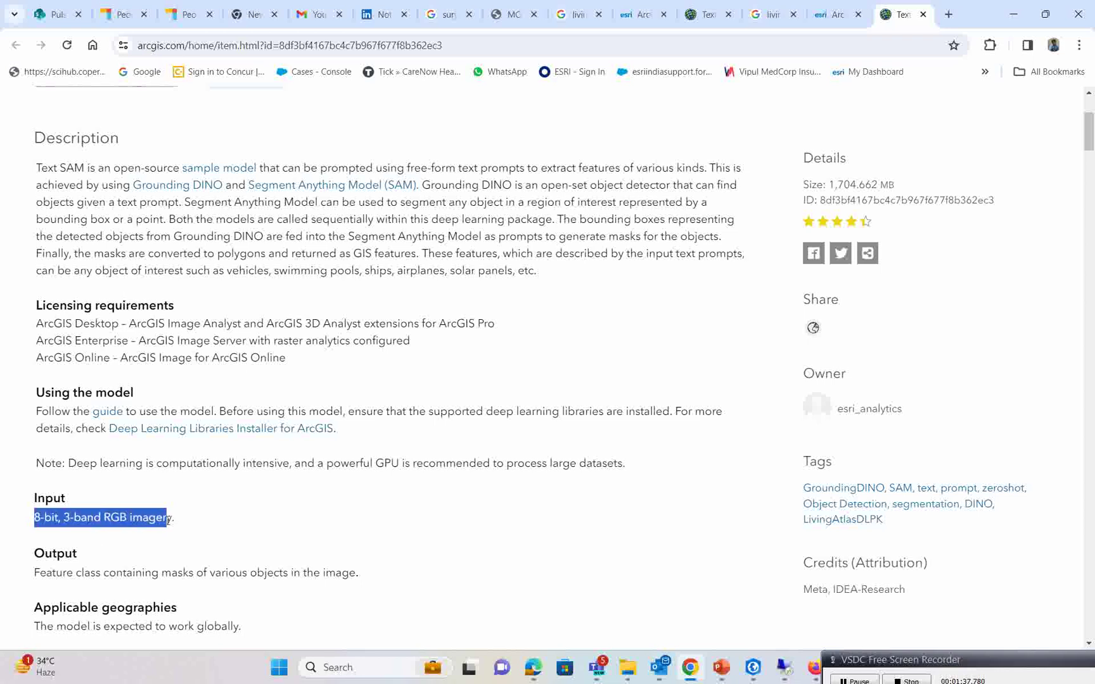
left_click(34, 527)
left_click_drag(36, 518, 185, 525)
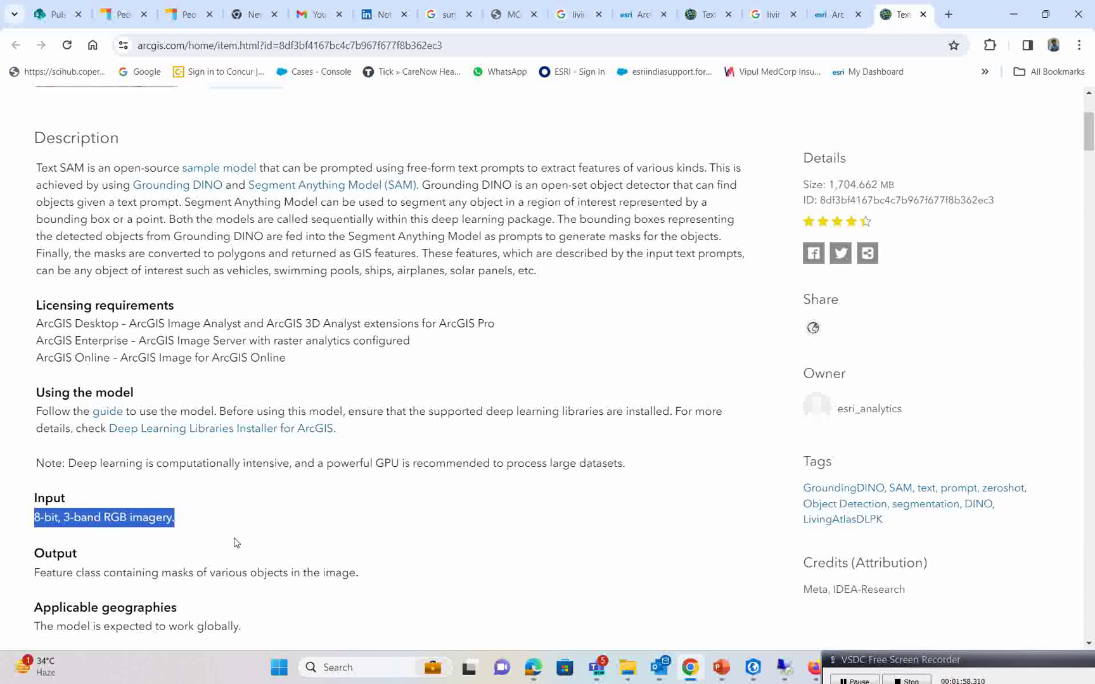
Switch to ArcGIS Pro and frame the tree-covered roundabout with its surrounding traffic in Map1 at a scale of about 1:1,123
left_click(754, 669)
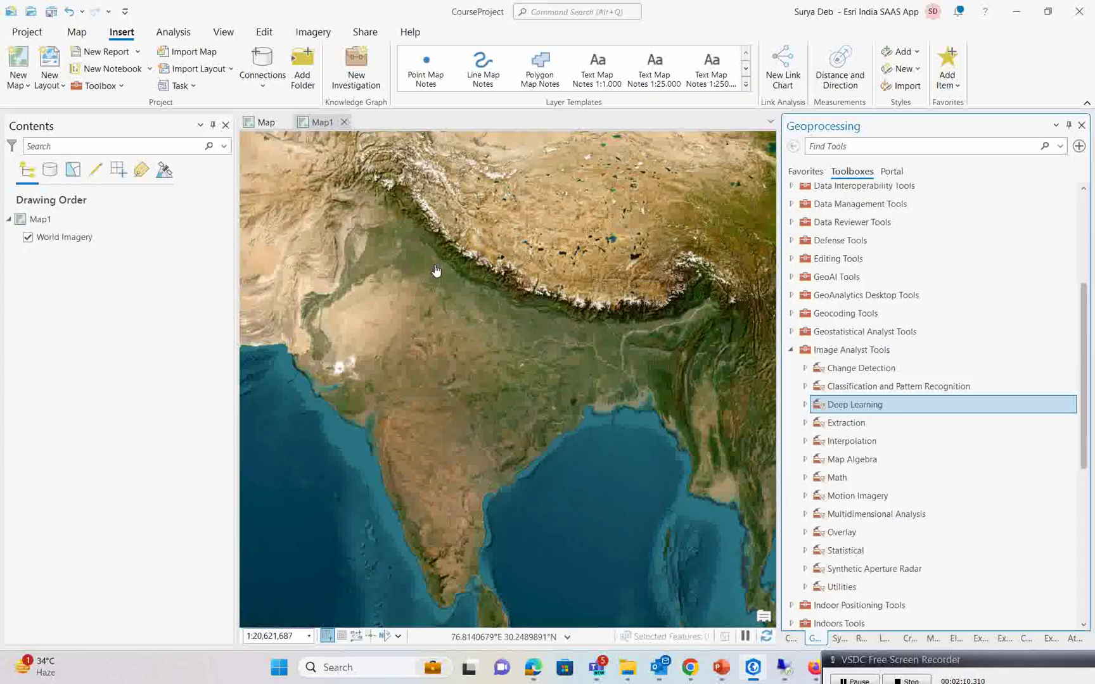
scroll(436, 273, "up", 3)
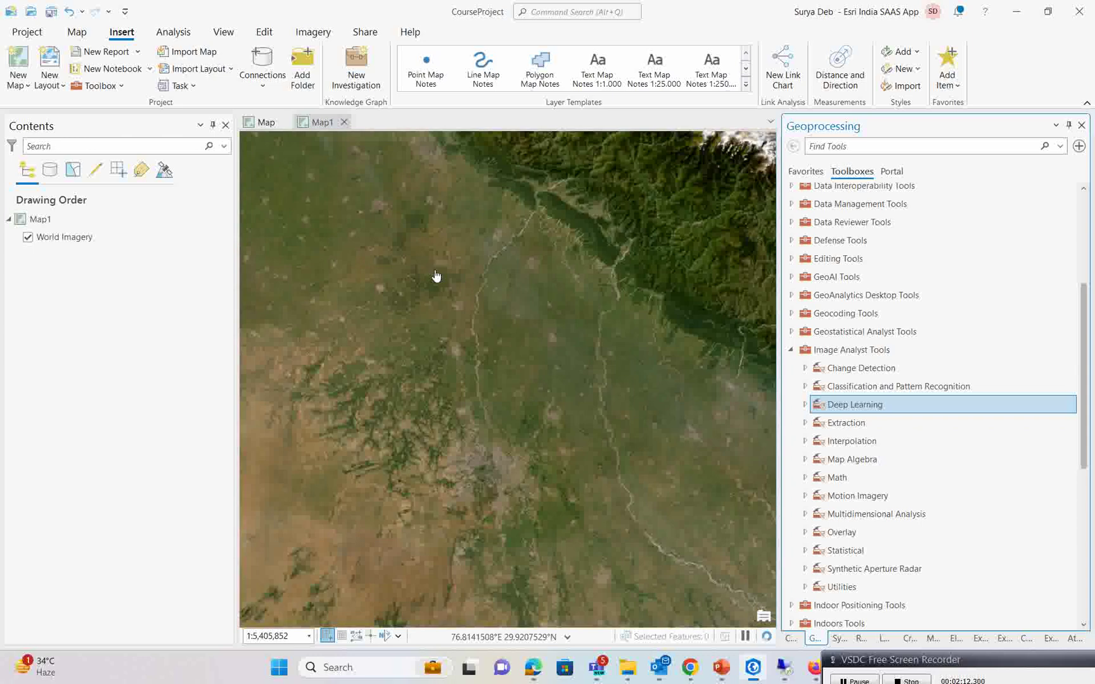
scroll(542, 367, "up", 2)
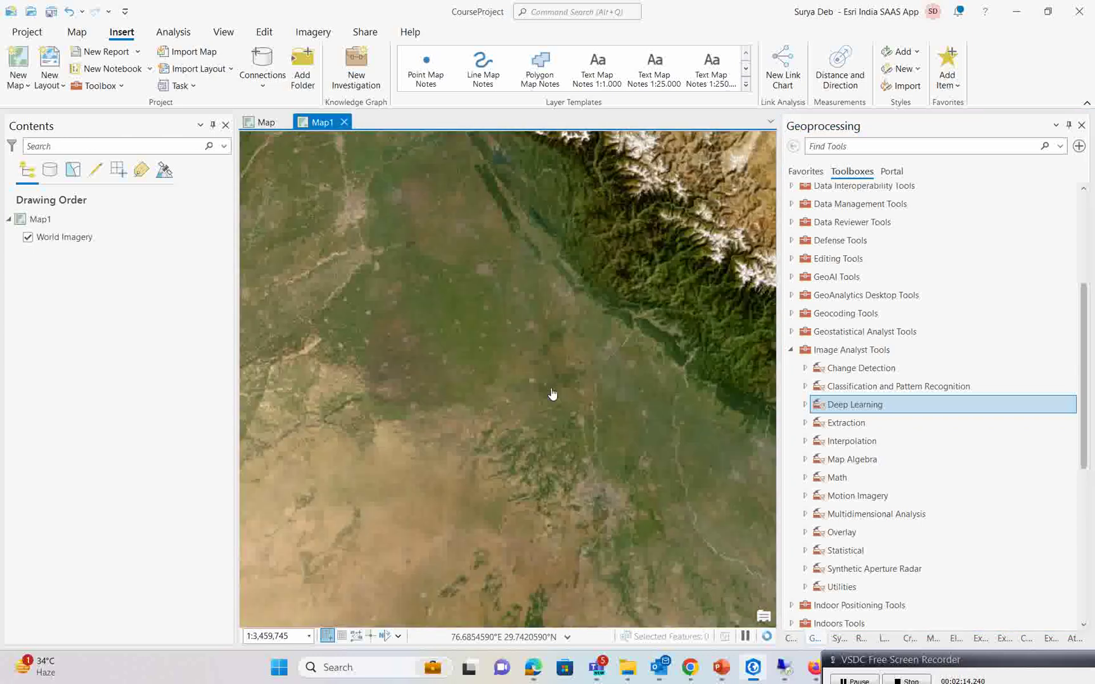
left_click_drag(563, 455, 493, 335)
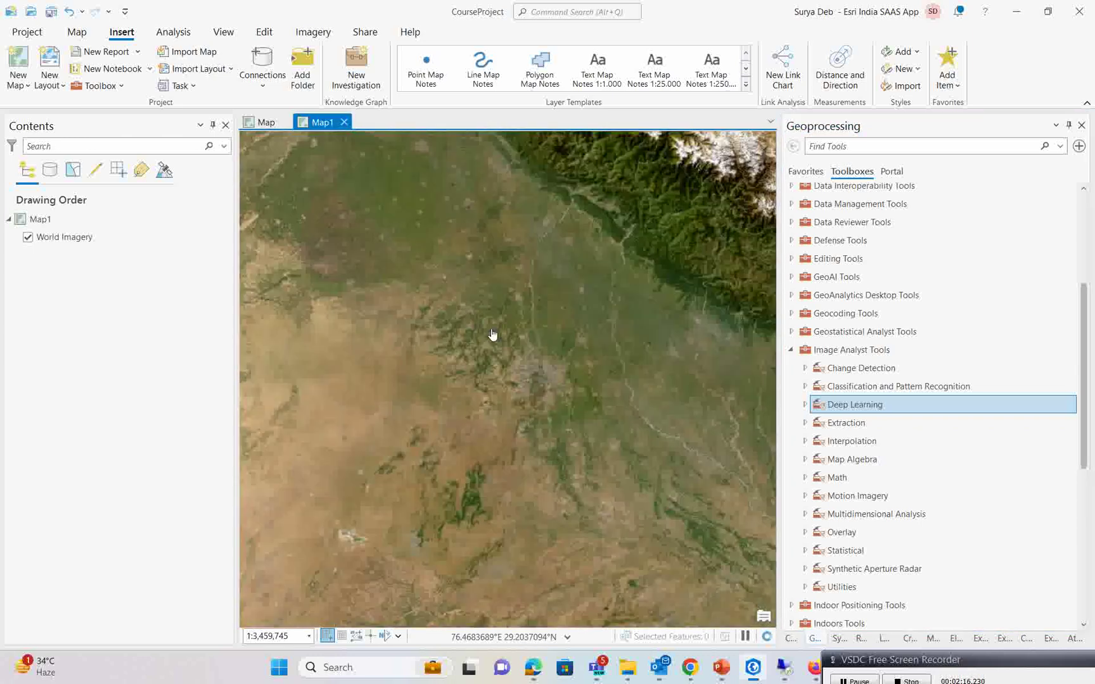
scroll(540, 383, "up", 4)
scroll(541, 384, "up", 3)
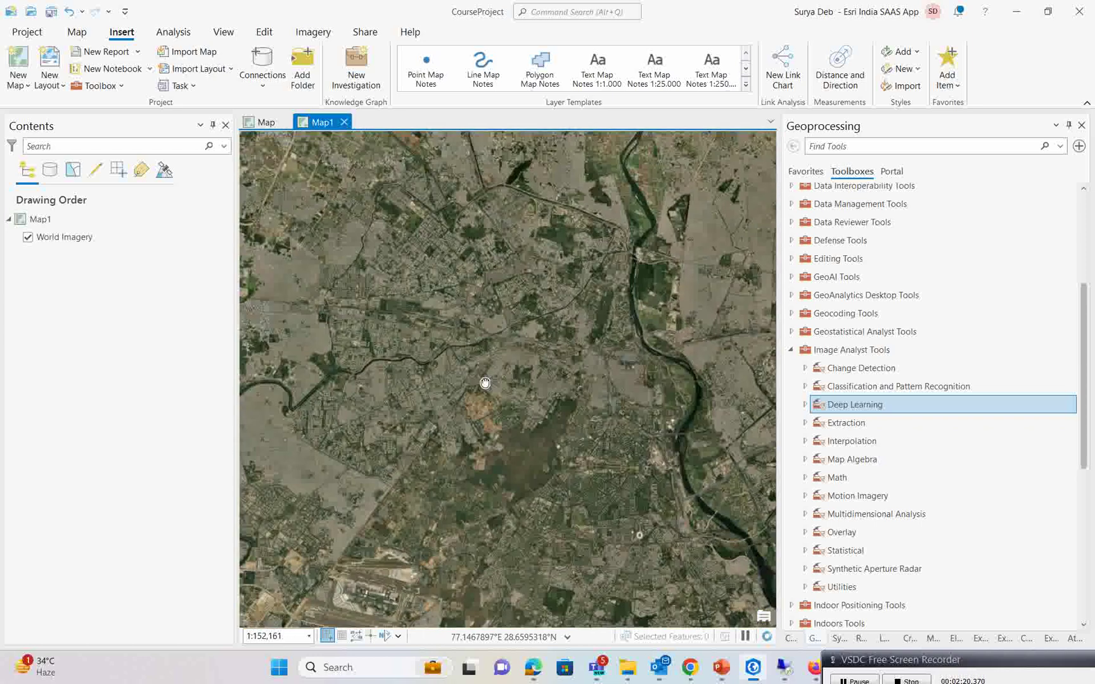
left_click_drag(548, 396, 533, 279)
left_click_drag(618, 358, 490, 324)
scroll(492, 333, "up", 4)
scroll(534, 365, "up", 2)
left_click_drag(484, 338, 522, 362)
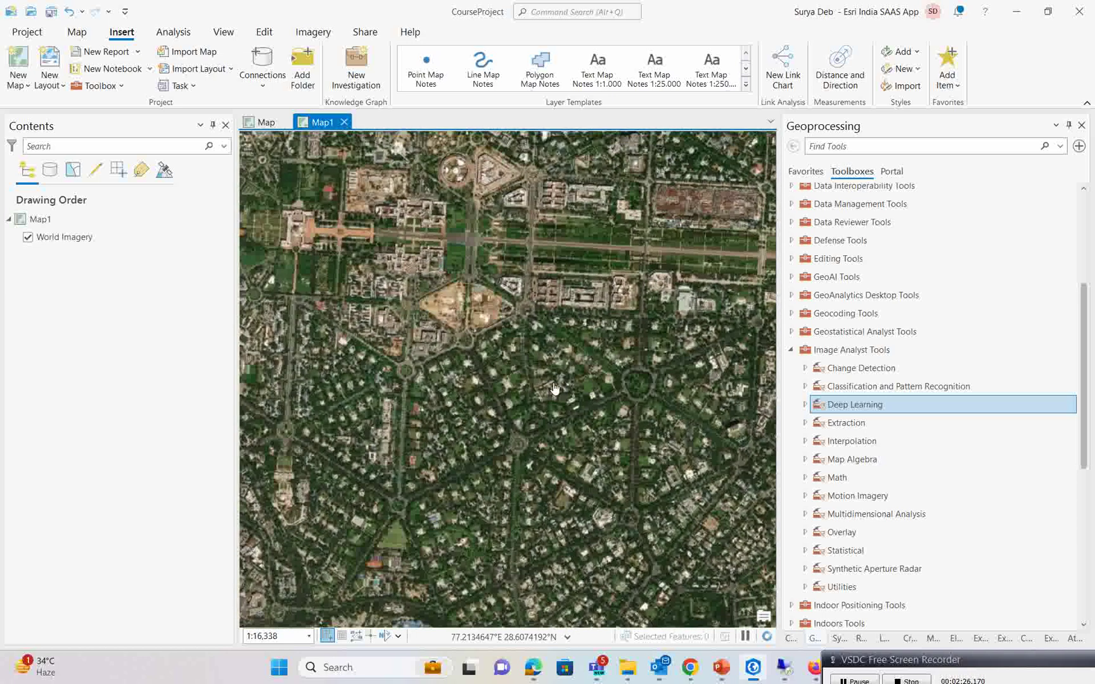
left_click(490, 343)
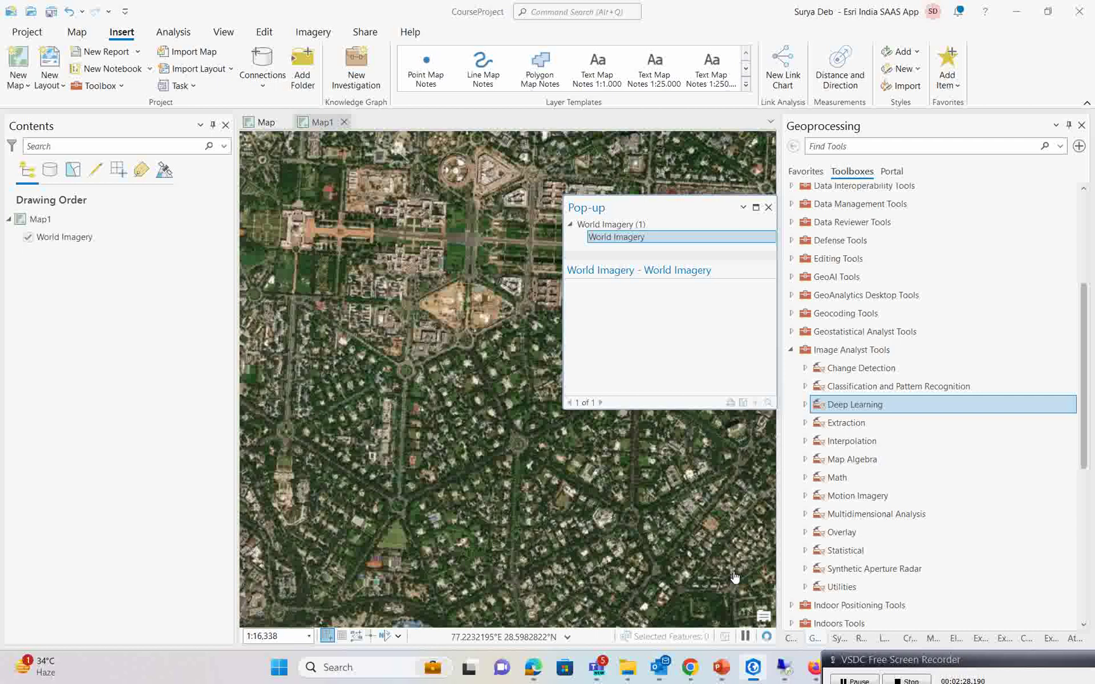
left_click(769, 207)
left_click_drag(519, 396, 374, 257)
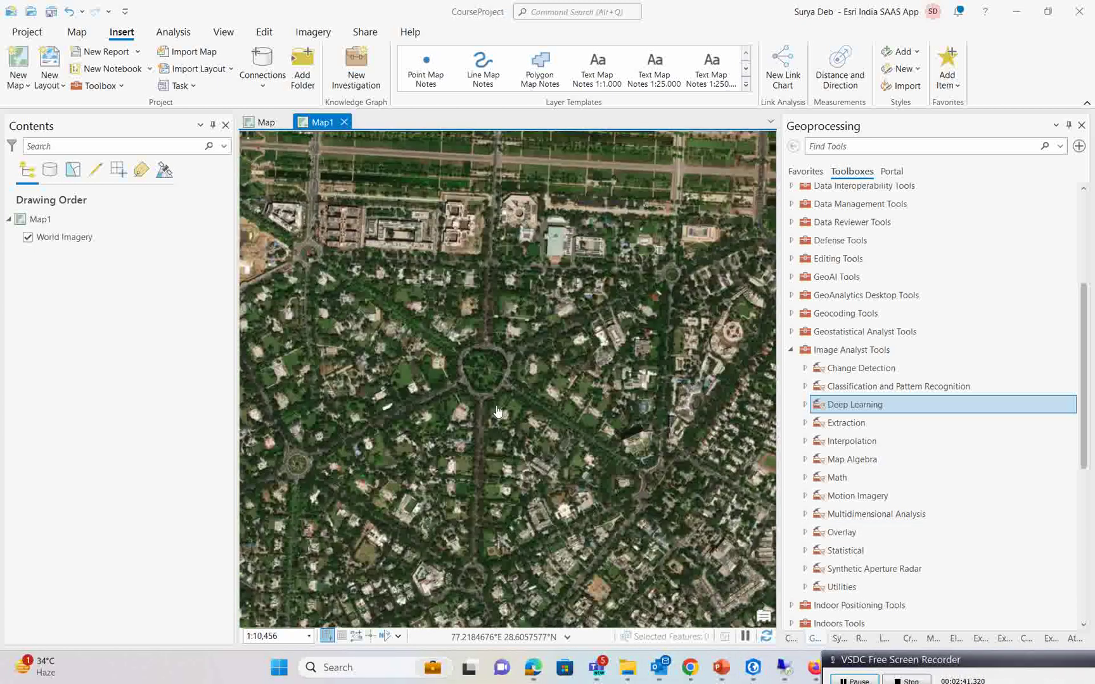
scroll(502, 378, "up", 3)
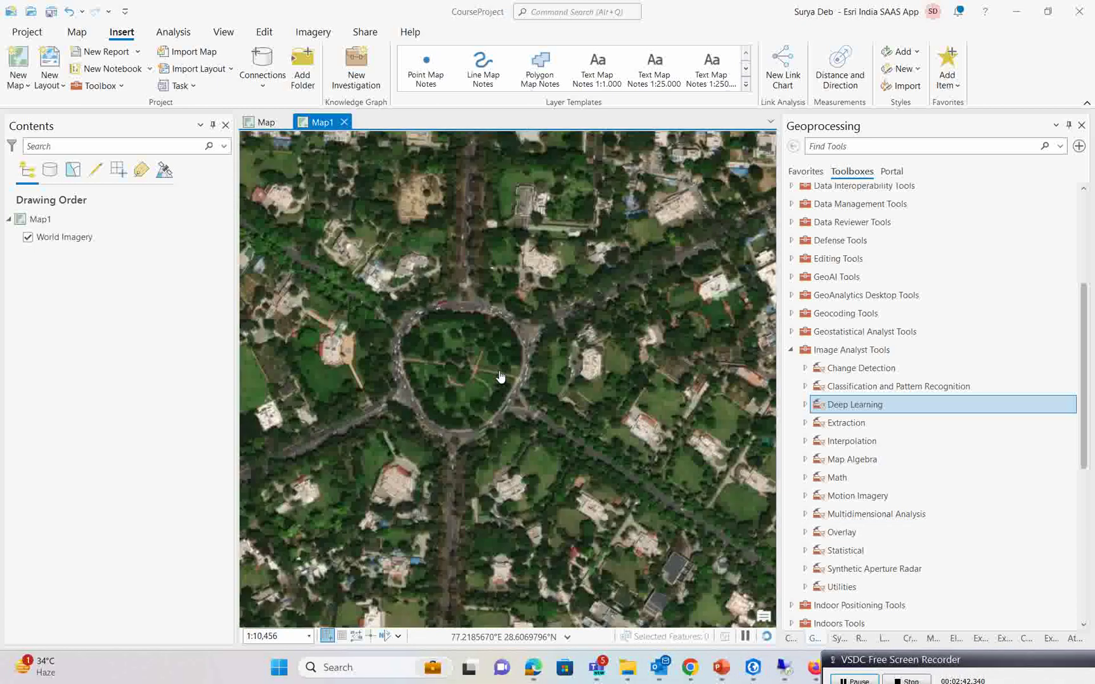
scroll(501, 377, "up", 5)
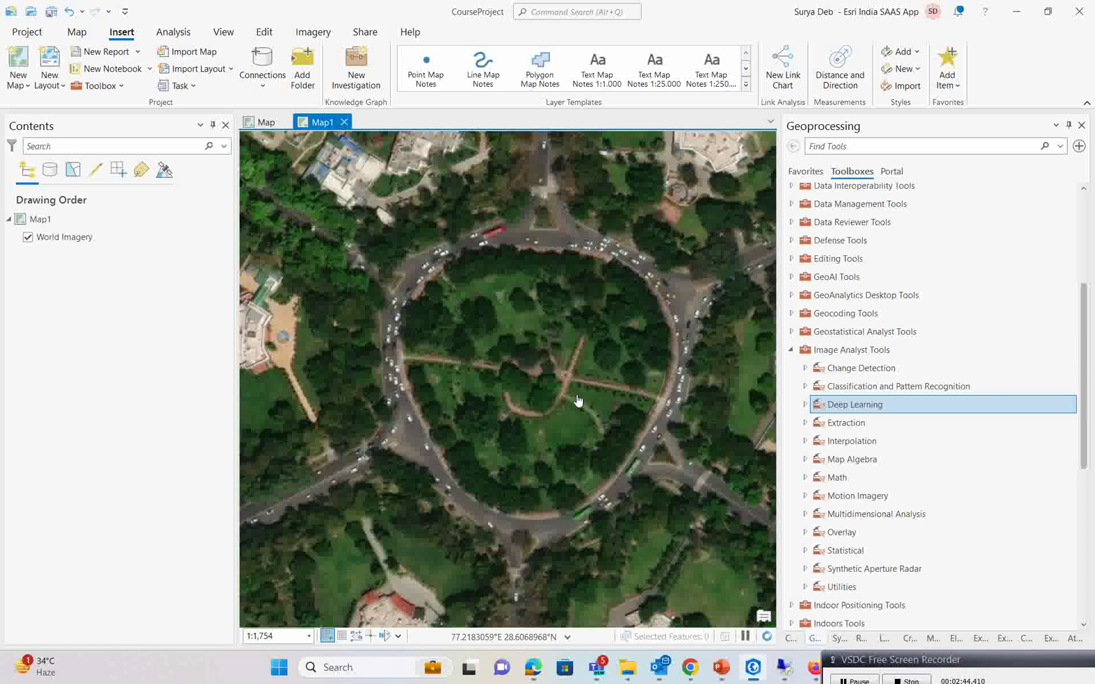
left_click_drag(568, 407, 551, 424)
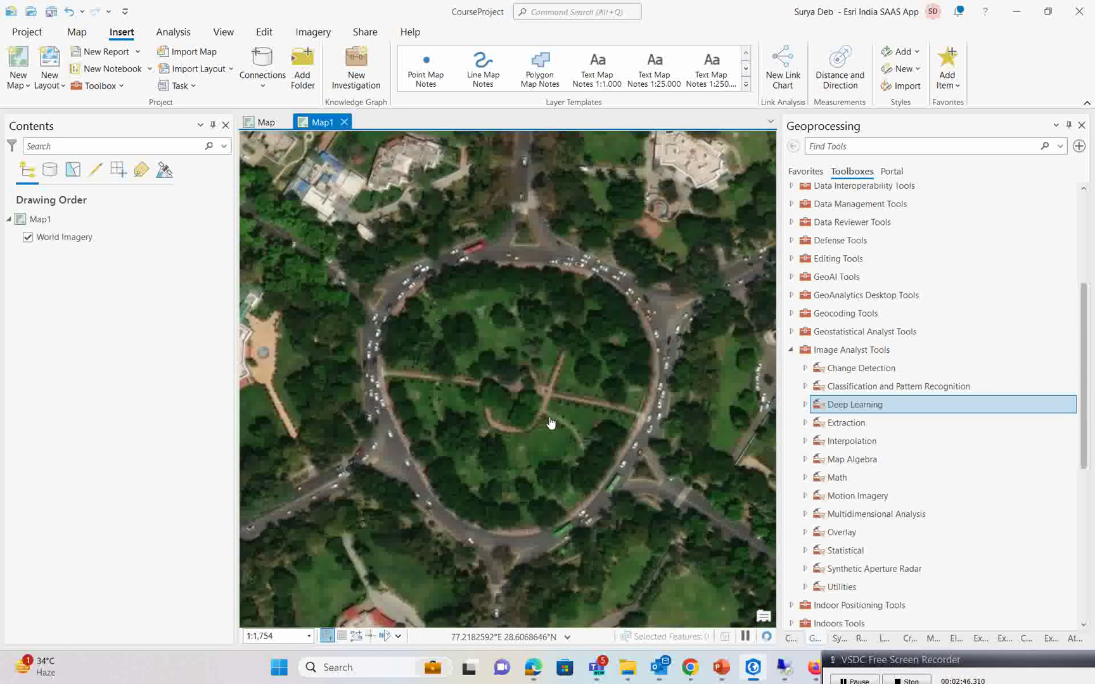
scroll(550, 424, "up", 2)
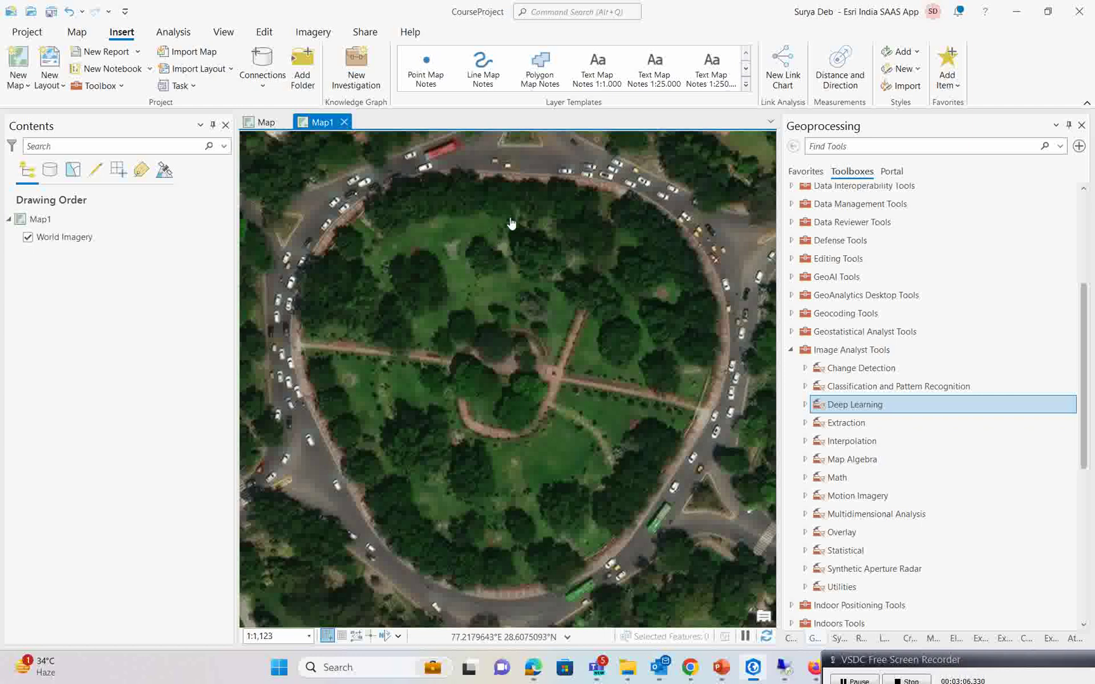
Download the framed map area including basemap and tile layers at a maximum scale of 1:565, and turn the World Imagery basemap back on
left_click(75, 34)
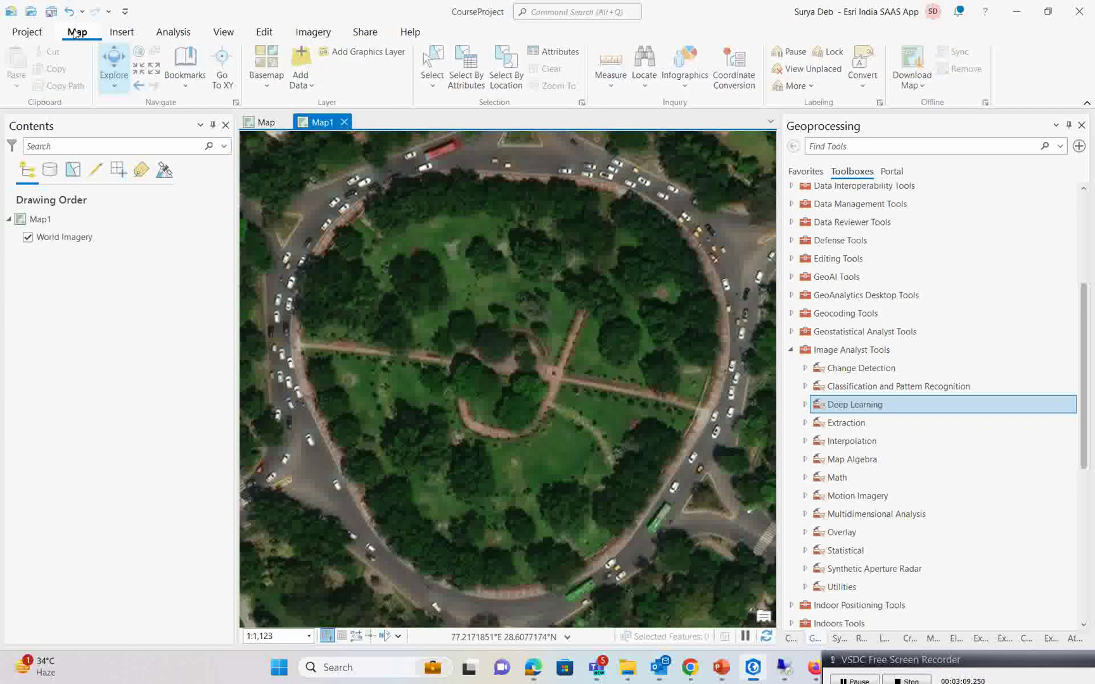
left_click(924, 87)
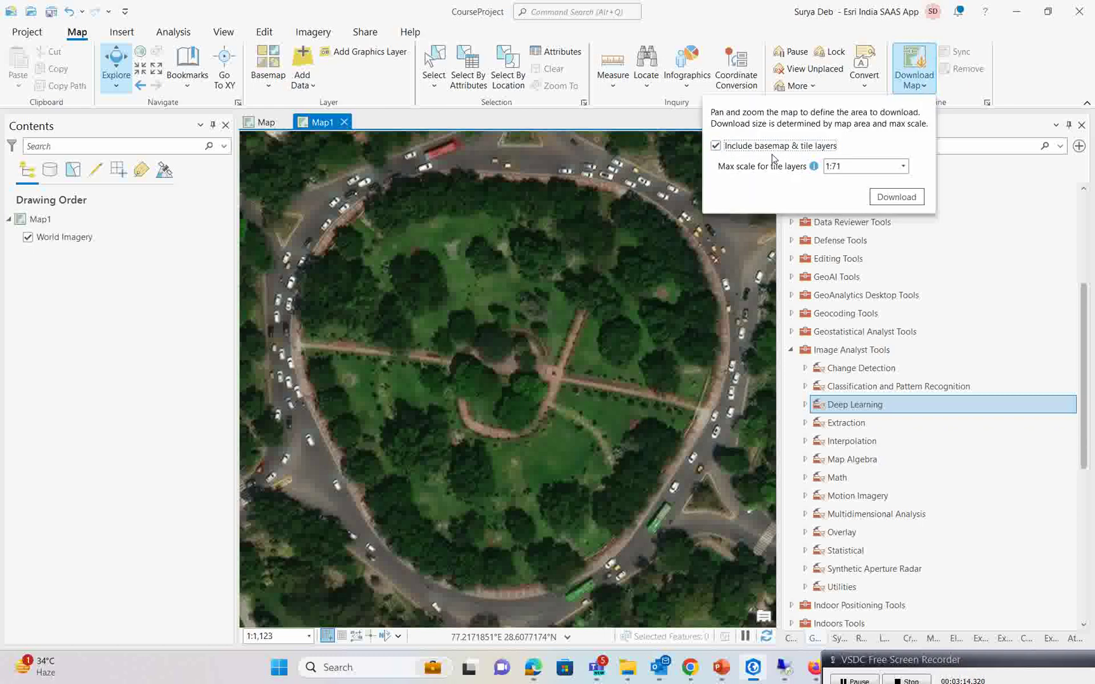
left_click(903, 167)
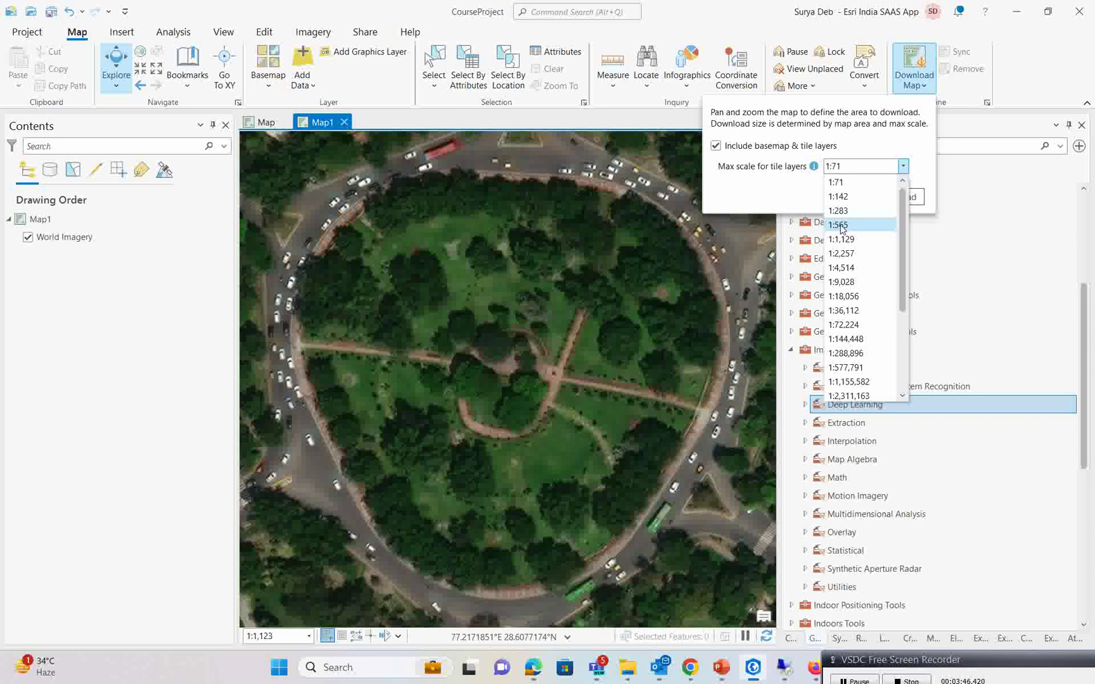
left_click(841, 225)
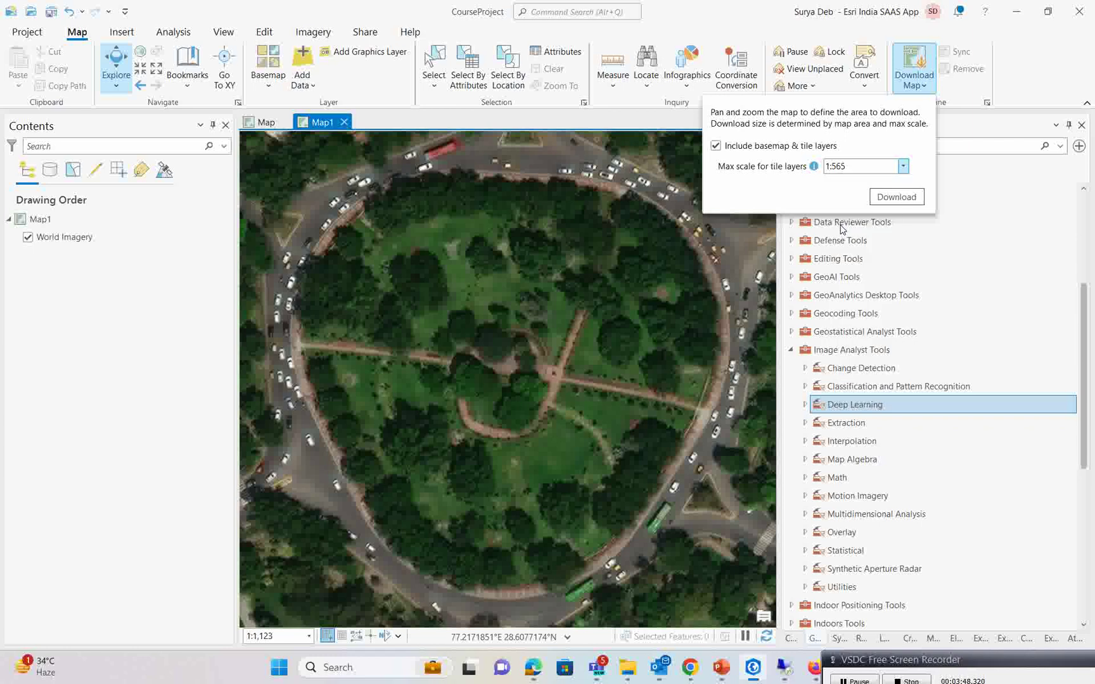
left_click(891, 199)
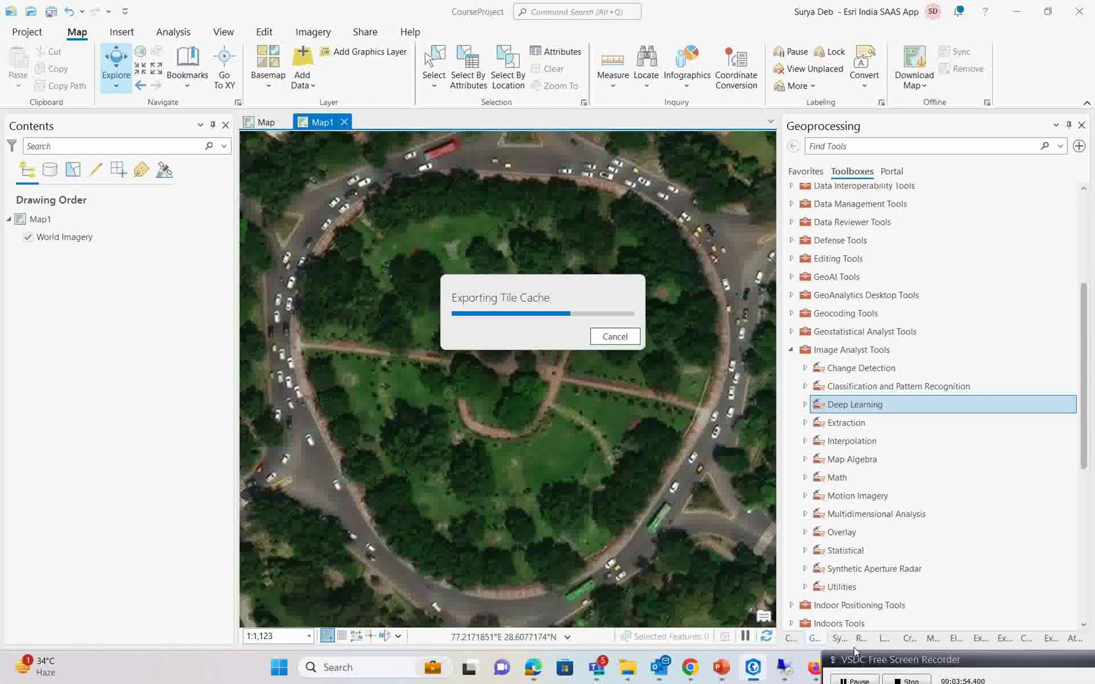
left_click(854, 680)
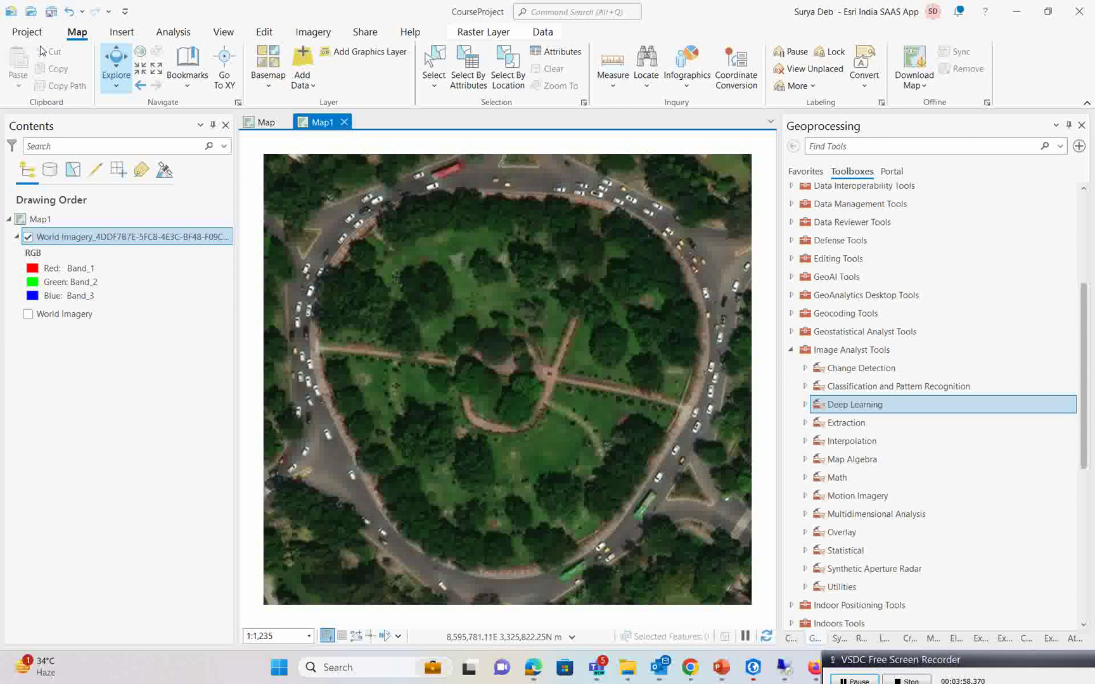
left_click(28, 315)
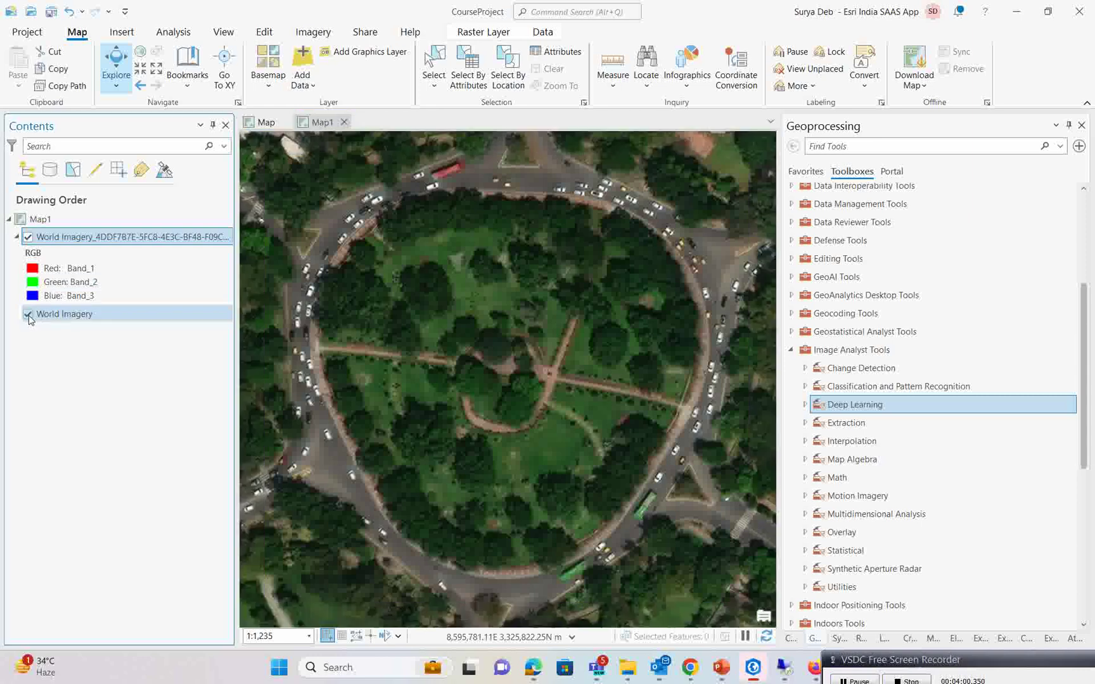
Compare the downloaded imagery with the World Imagery basemap by switching each on and off, leaving only the downloaded imagery displayed
left_click(28, 237)
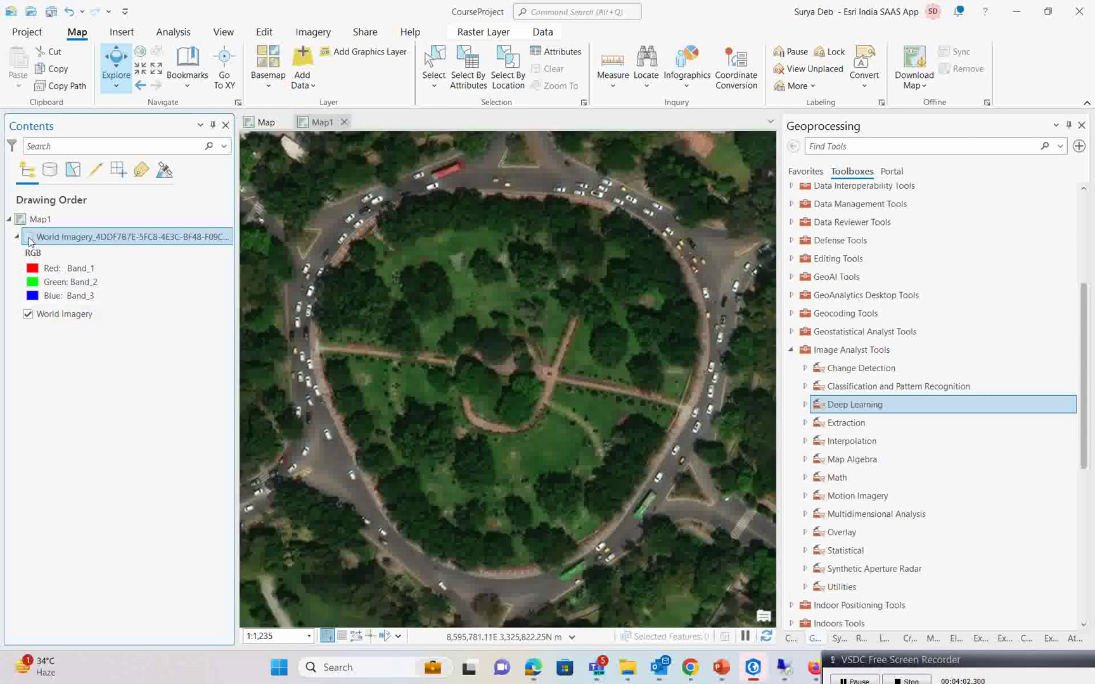
left_click(28, 314)
left_click(28, 237)
left_click(28, 237)
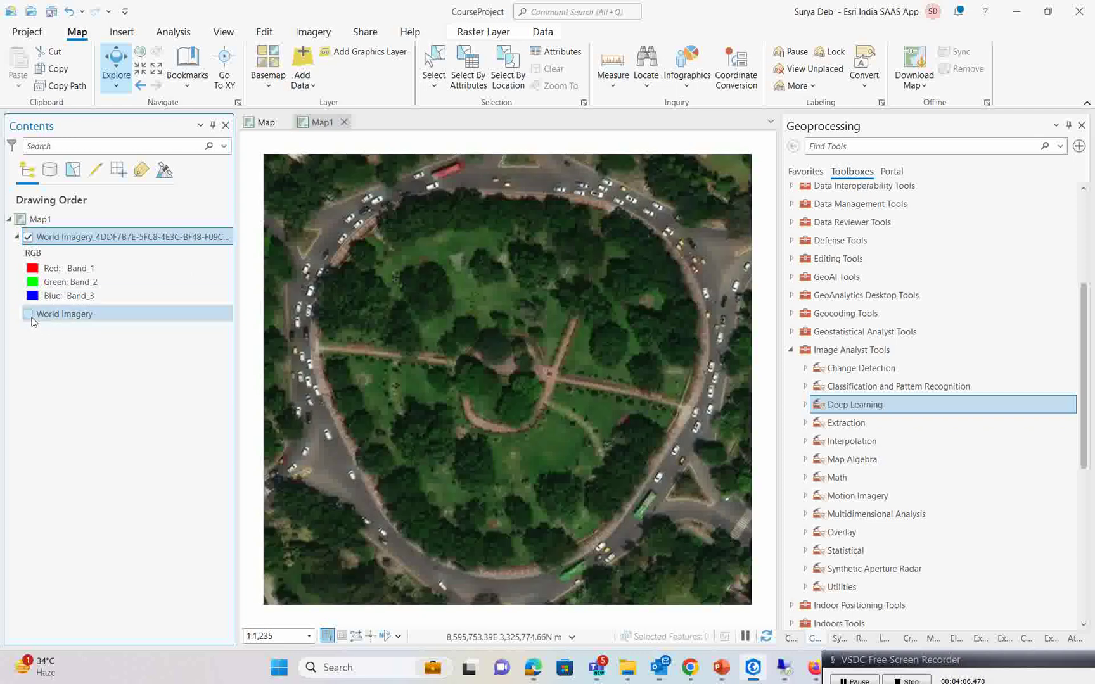
left_click(29, 315)
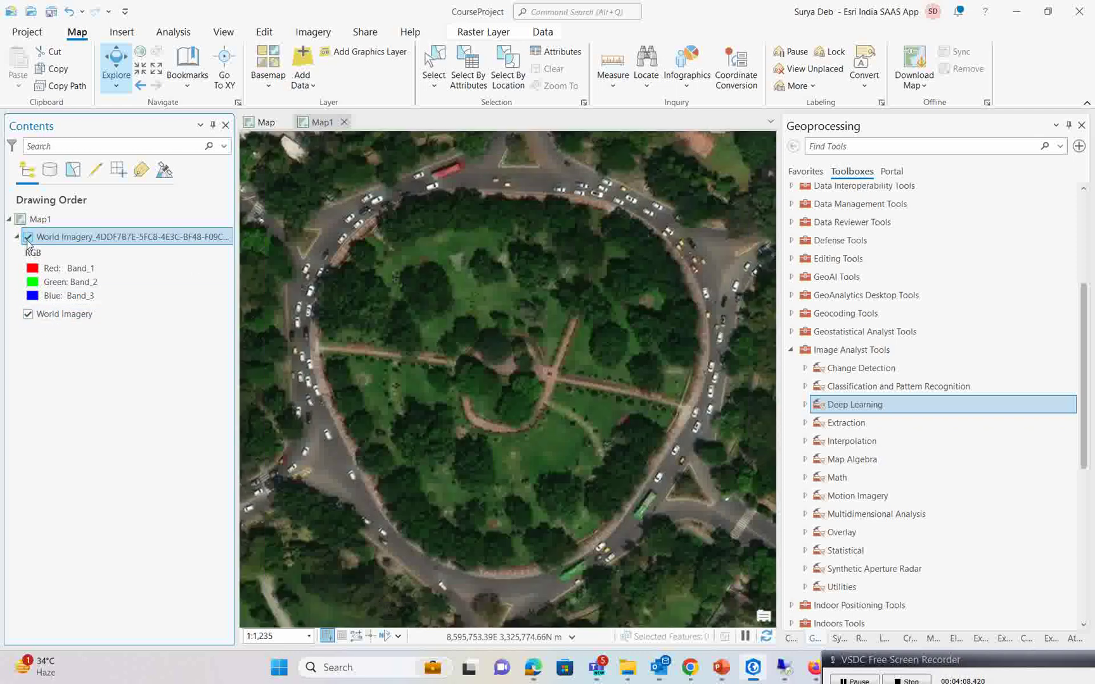
left_click(28, 238)
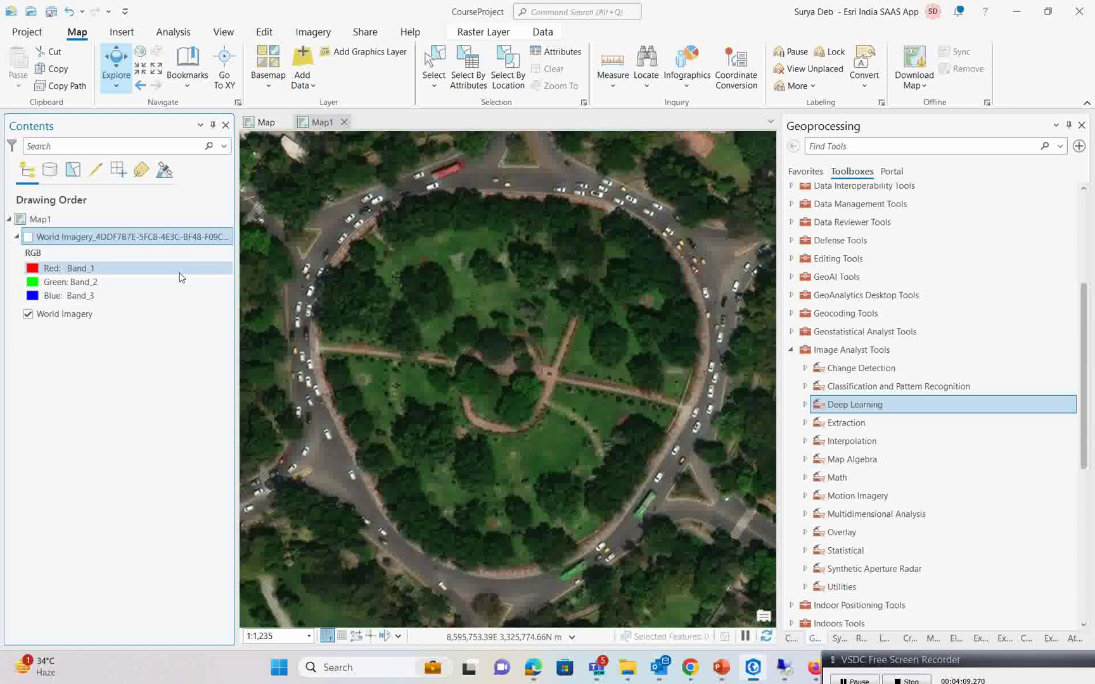
left_click(28, 315)
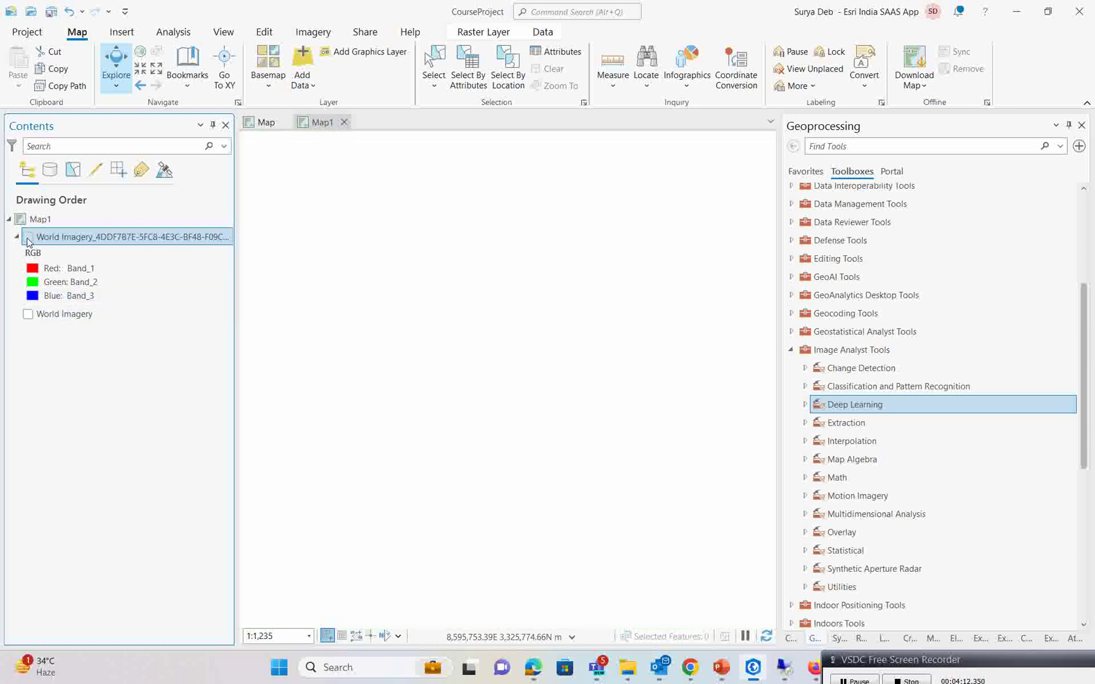
left_click(28, 237)
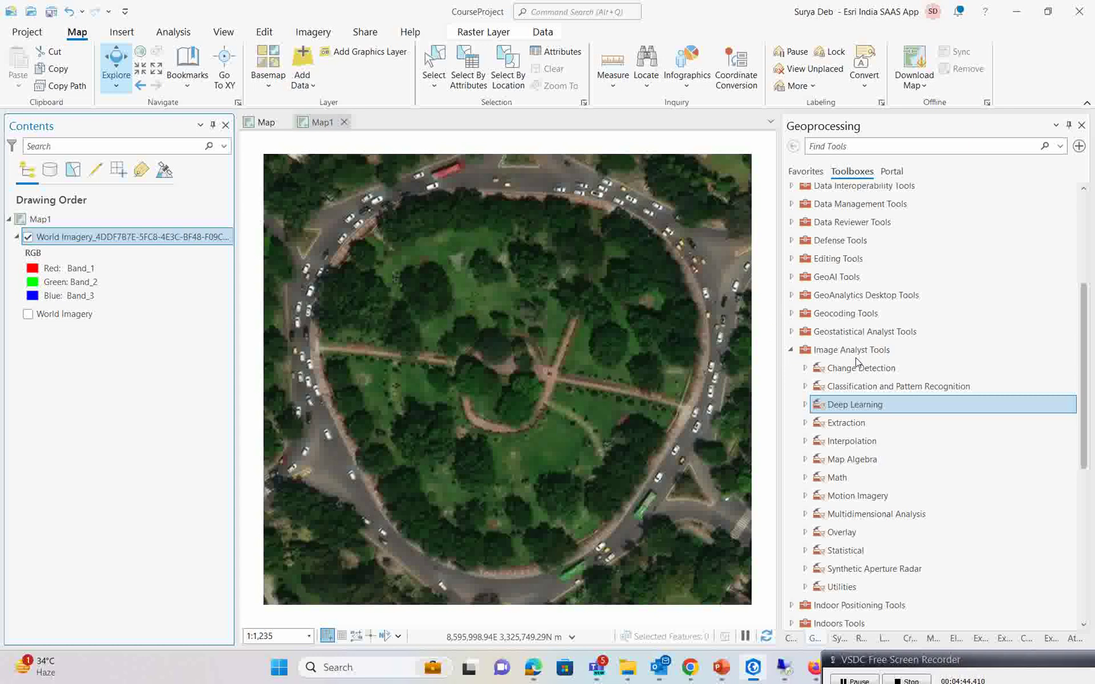
Open the Detect Objects Using Deep Learning tool from Image Analyst Tools and use the downloaded World Imagery .tpkx layer as input raster
left_click(807, 406)
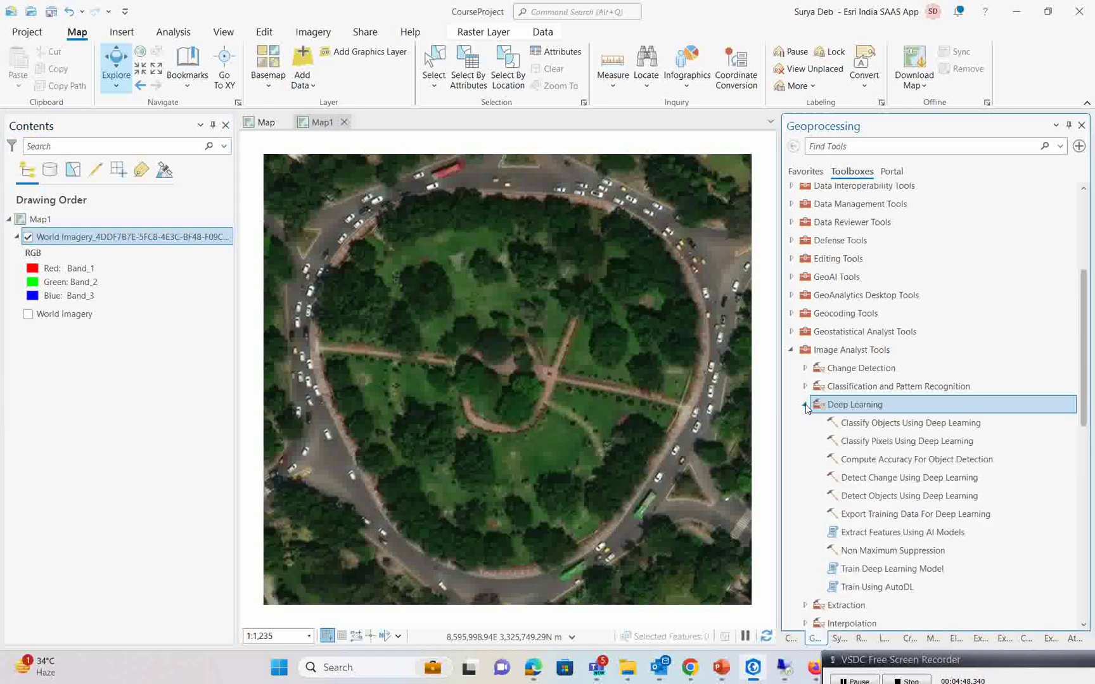
left_click(880, 497)
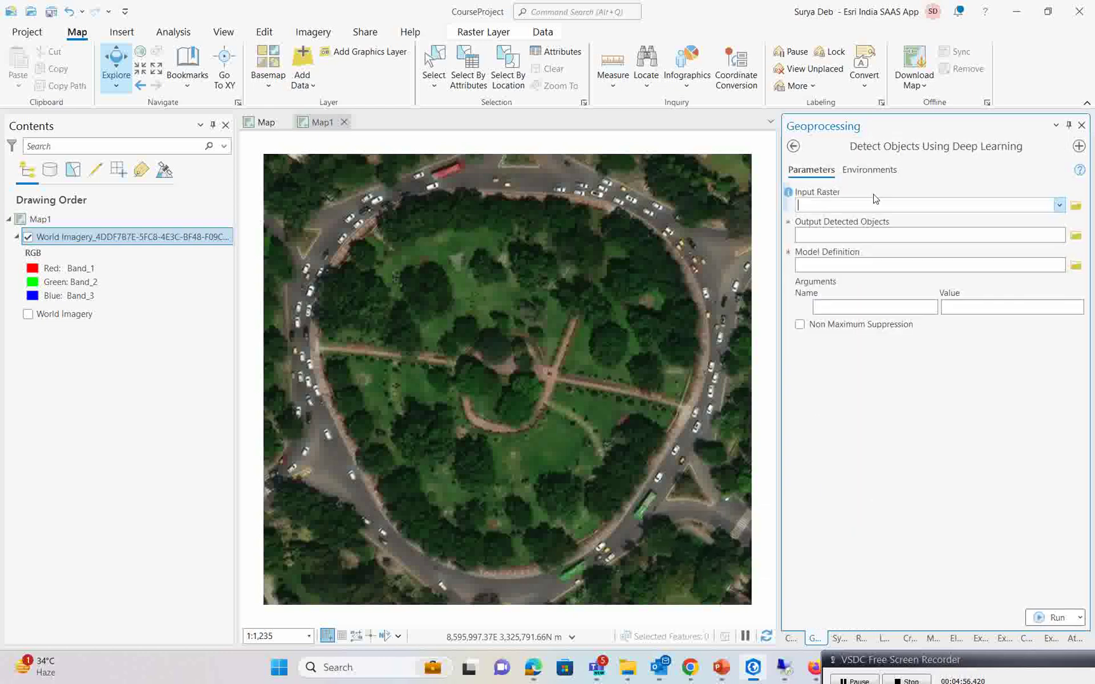
left_click(1059, 204)
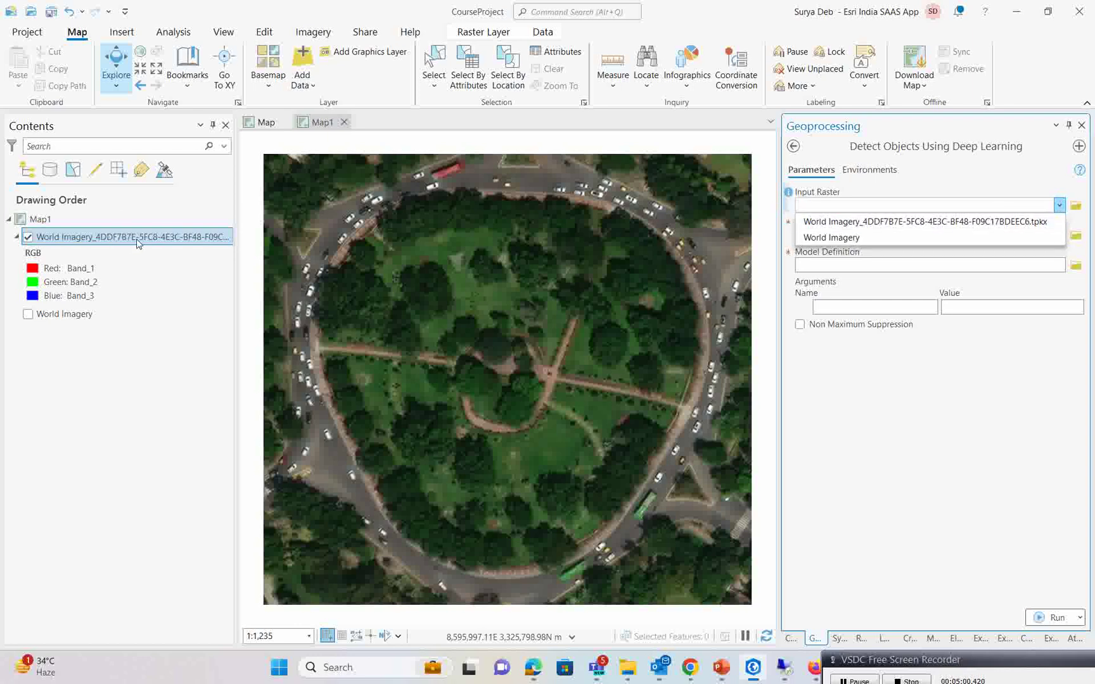
left_click(885, 228)
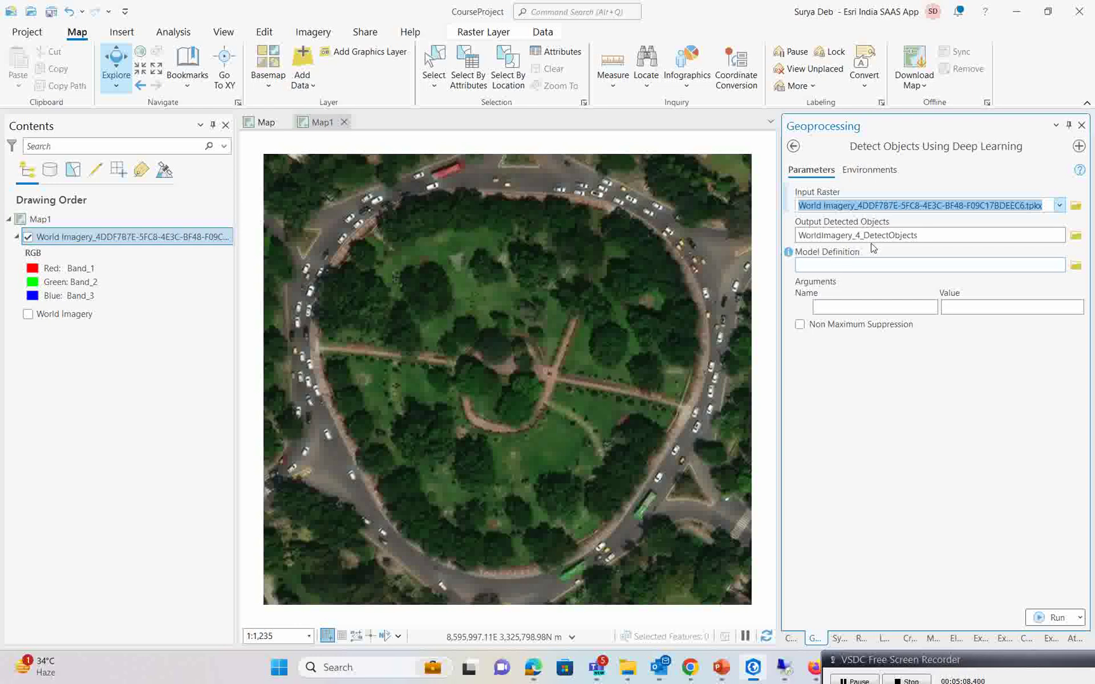
Name the detected objects output car in the CourseProject geodatabase
left_click(957, 234)
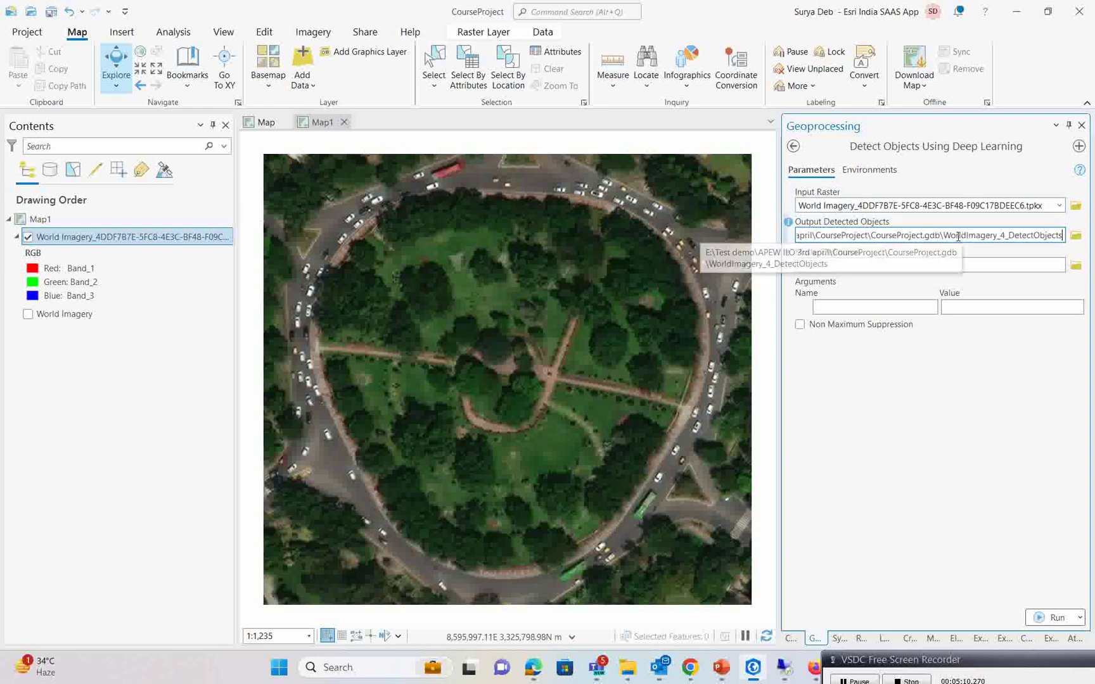
left_click_drag(943, 238, 1062, 238)
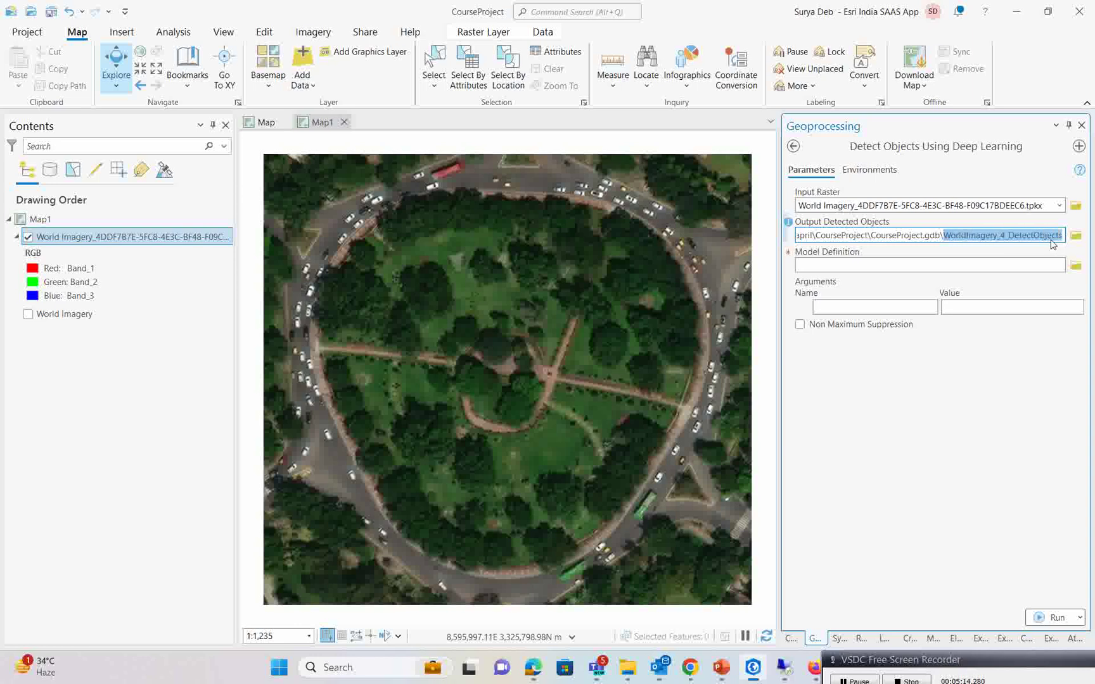
type("car")
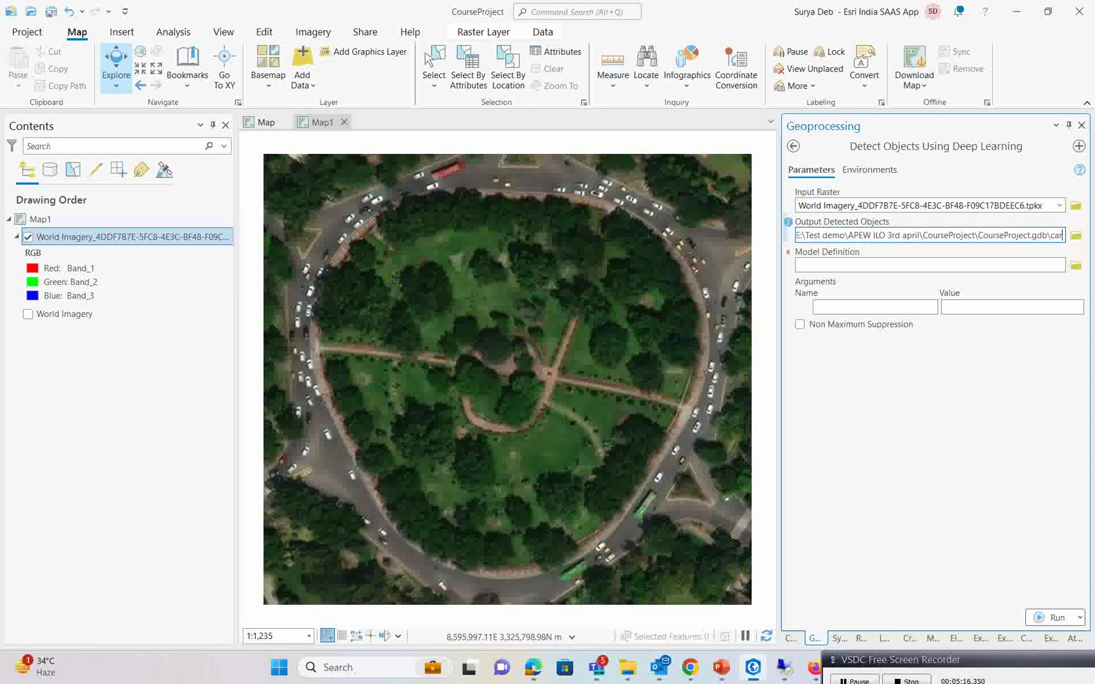
left_click(1015, 410)
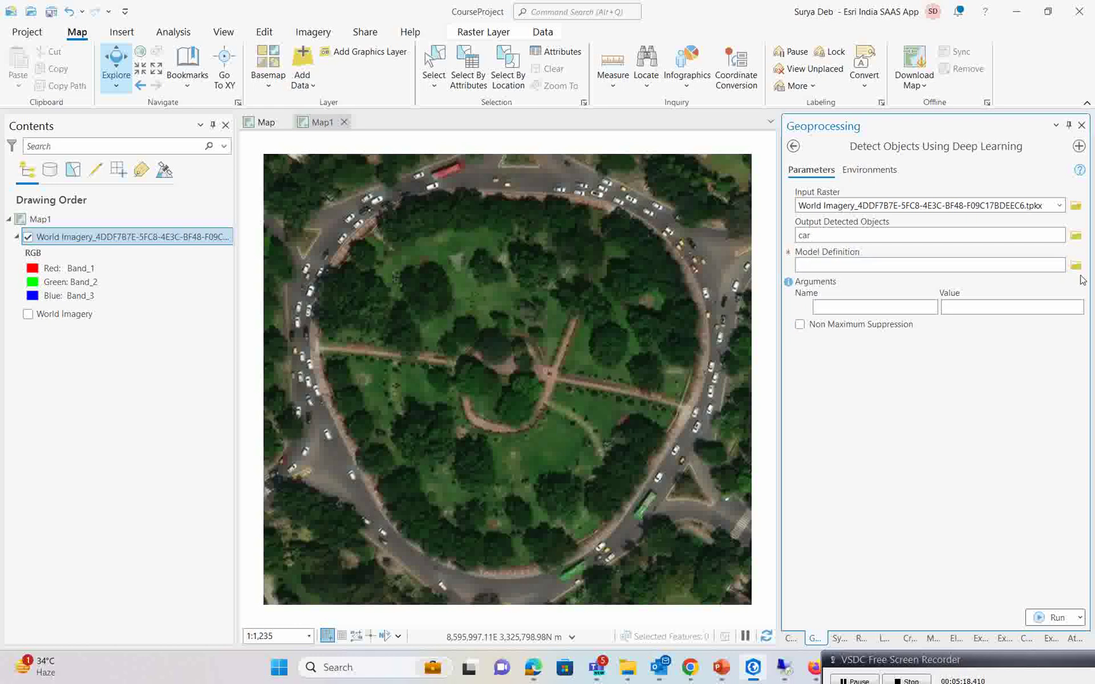
Load the TextSAM (1).dlpk package from the text to sam folder as the model definition
left_click(1076, 265)
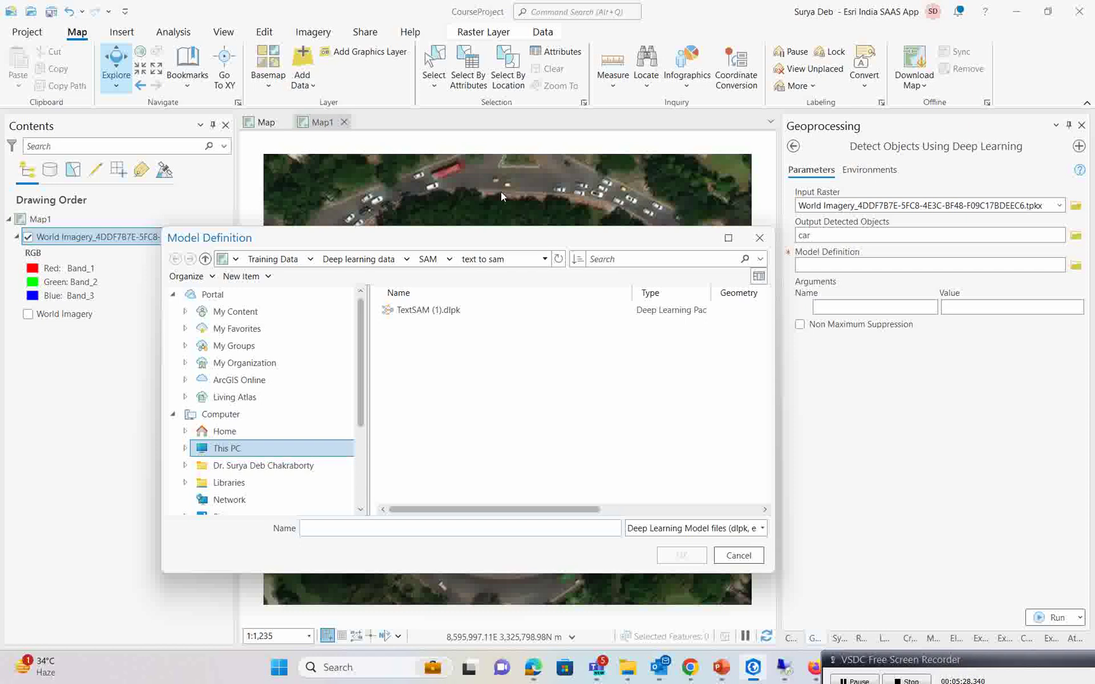
left_click(424, 311)
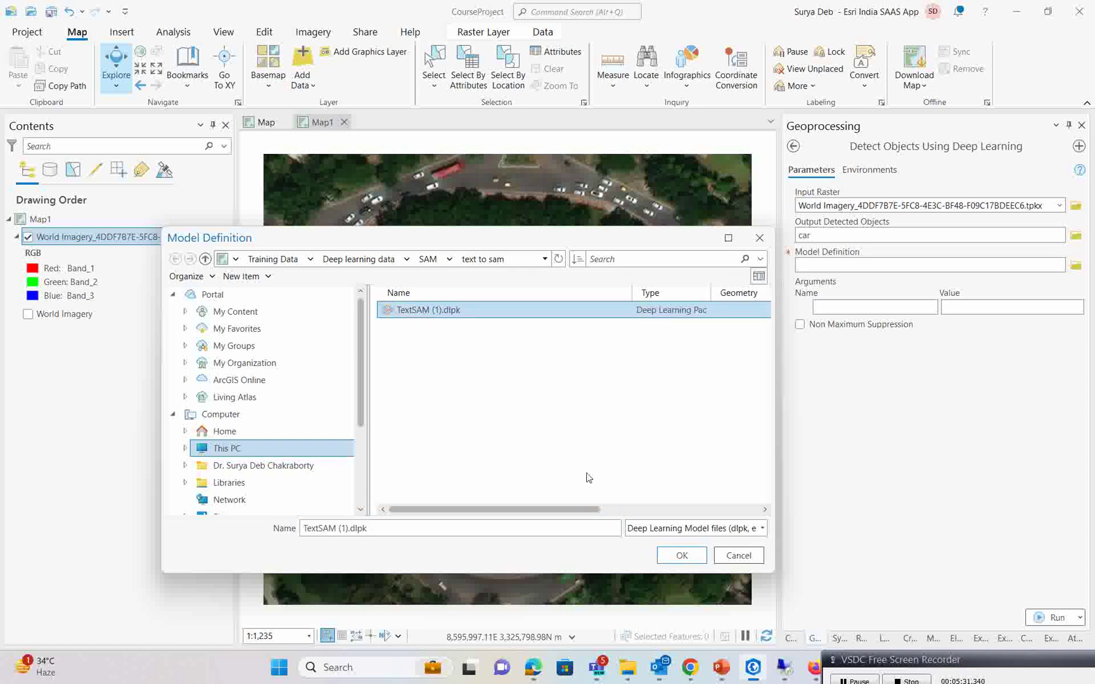
left_click(681, 556)
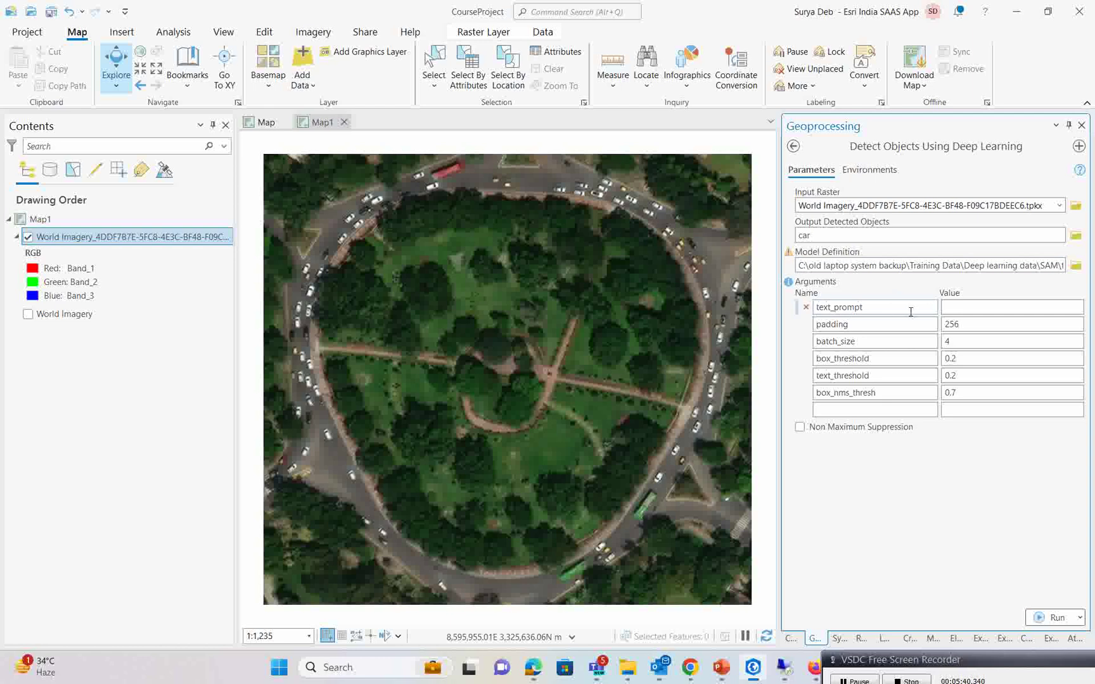
Set the text_prompt argument to tree and enable Non Maximum Suppression for the detection
left_click(963, 308)
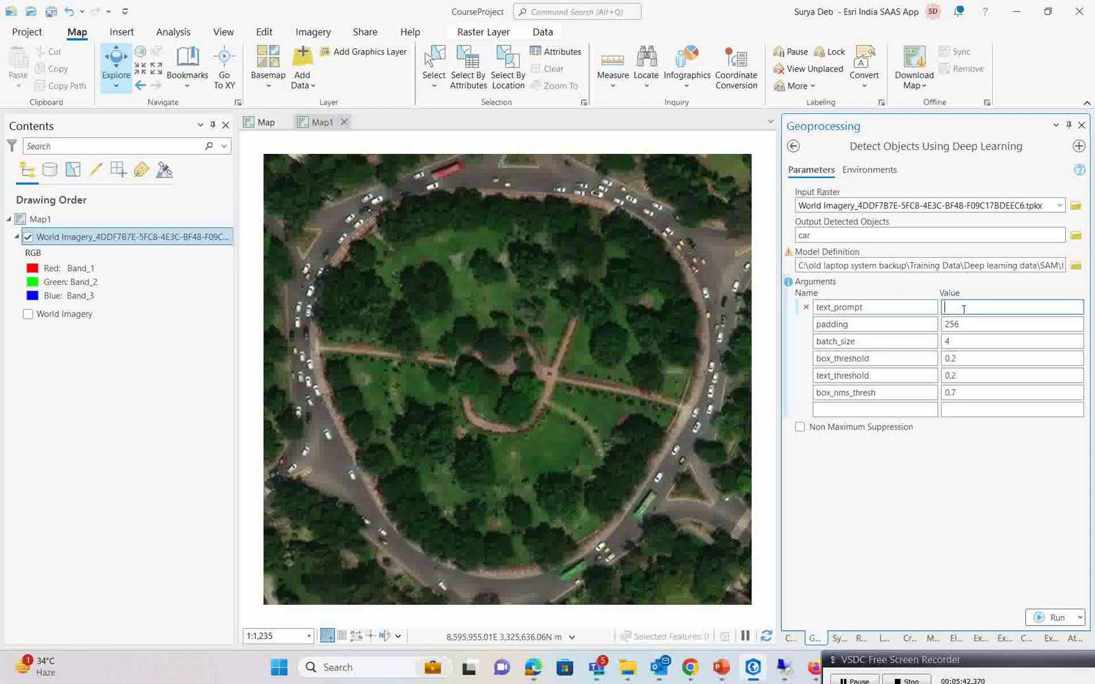
type("tree")
left_click(800, 428)
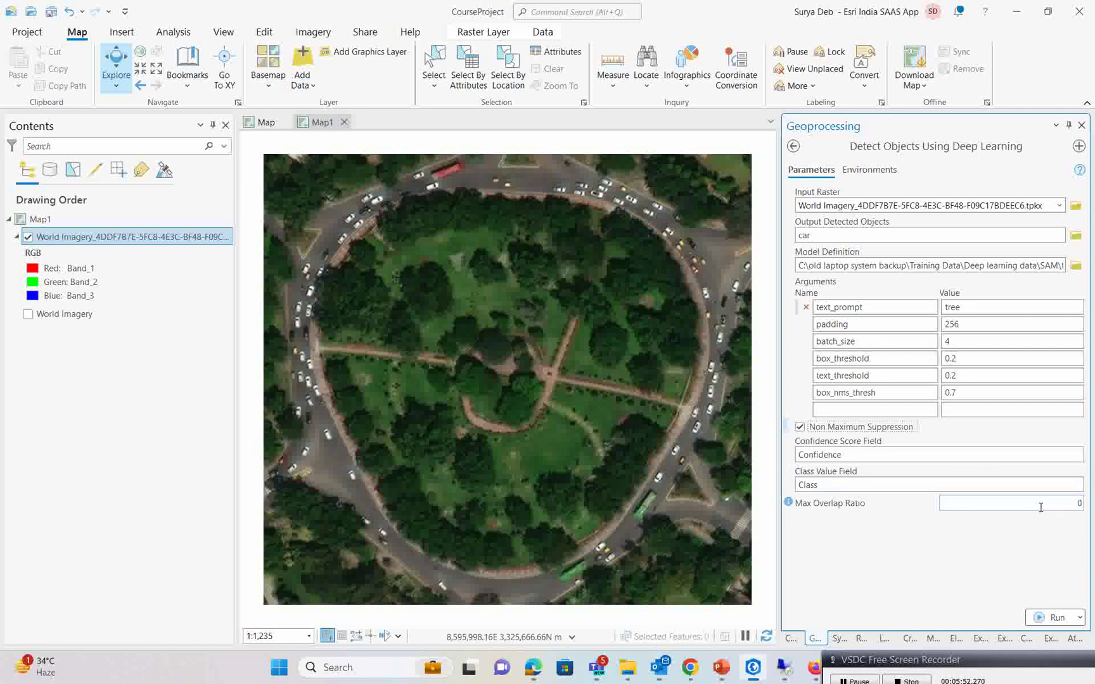
left_click(1081, 505)
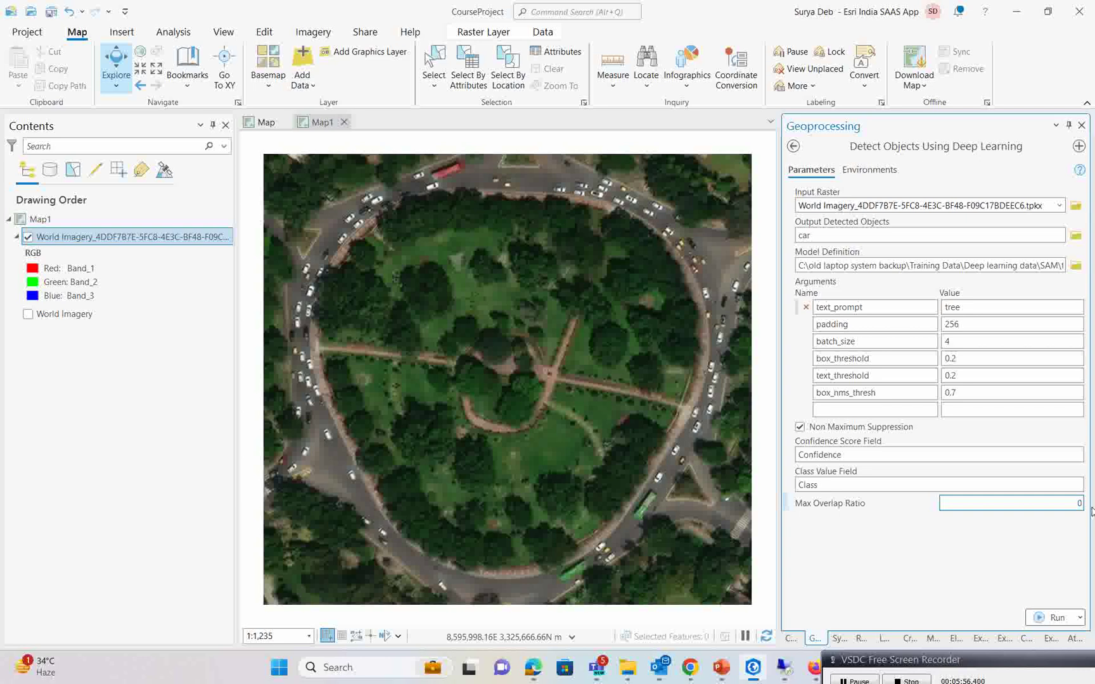
type(".5")
left_click(1050, 580)
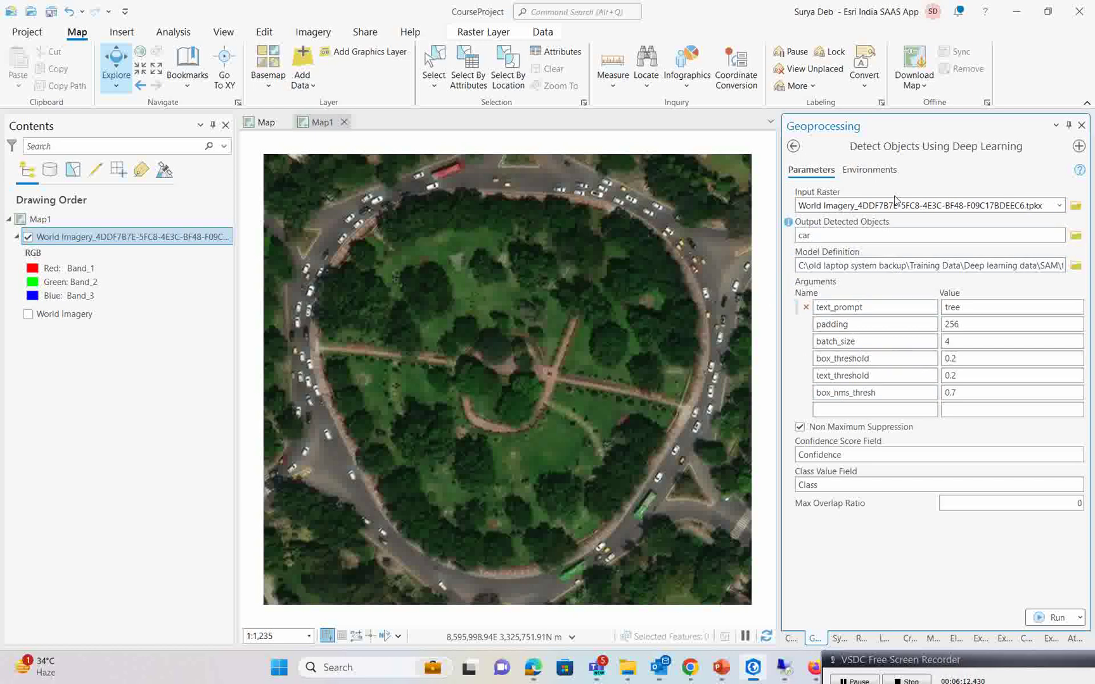
Set the tool's processing extent to that of the downloaded World Imagery .tpkx layer and dismiss the pixel pop-up on the map
left_click(878, 176)
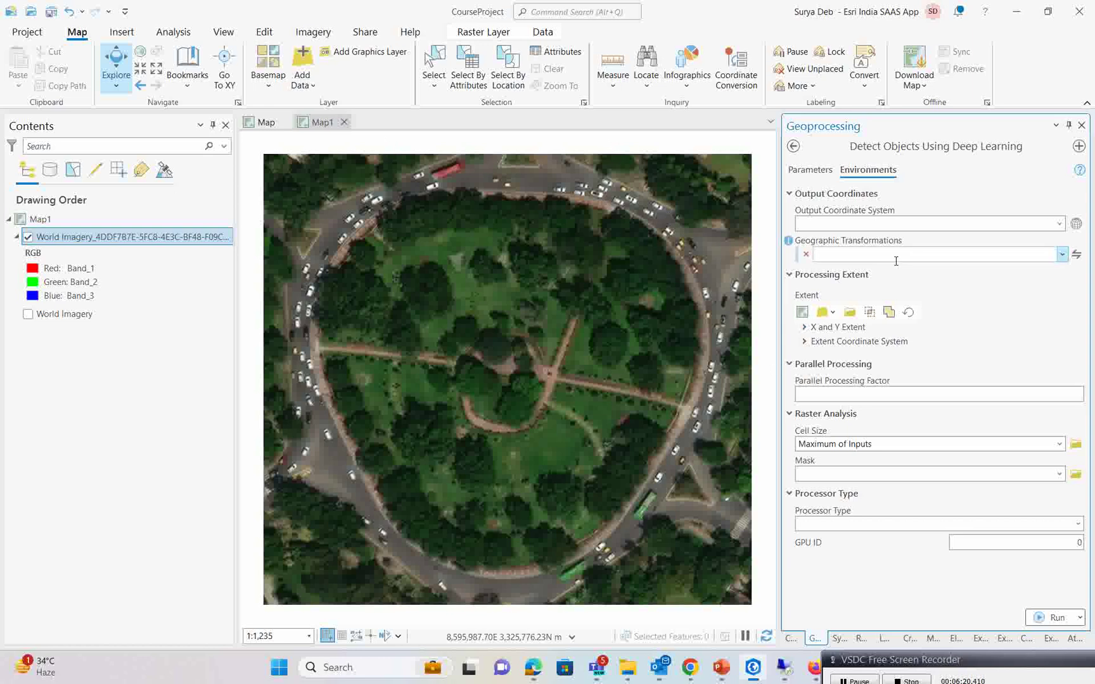
left_click(838, 314)
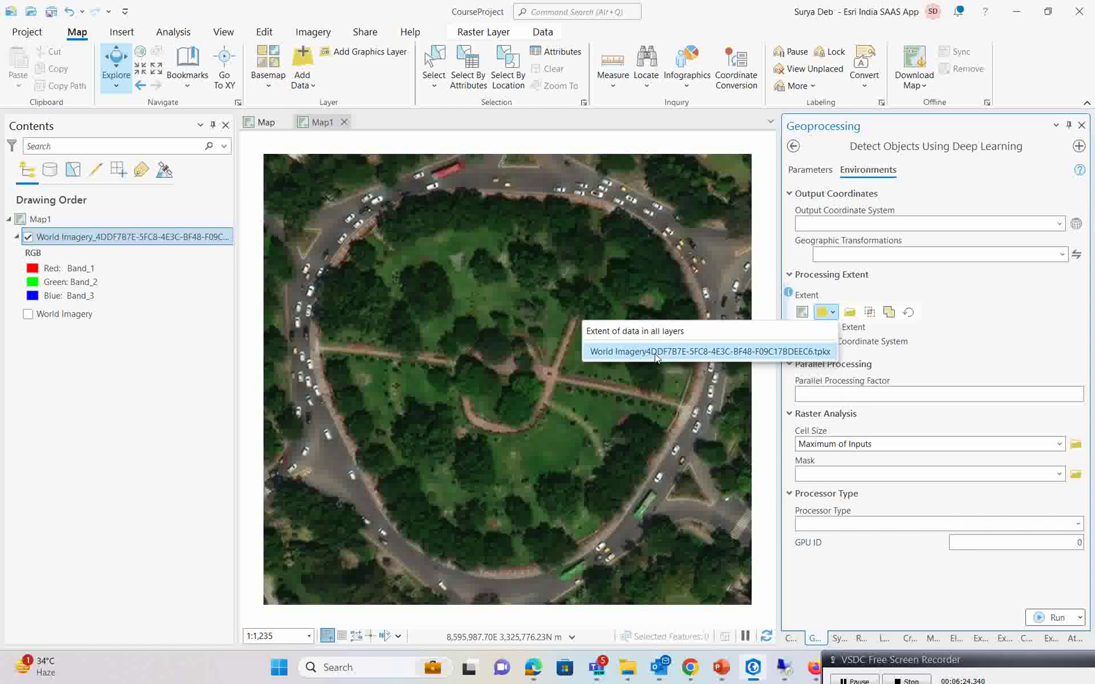
left_click(701, 352)
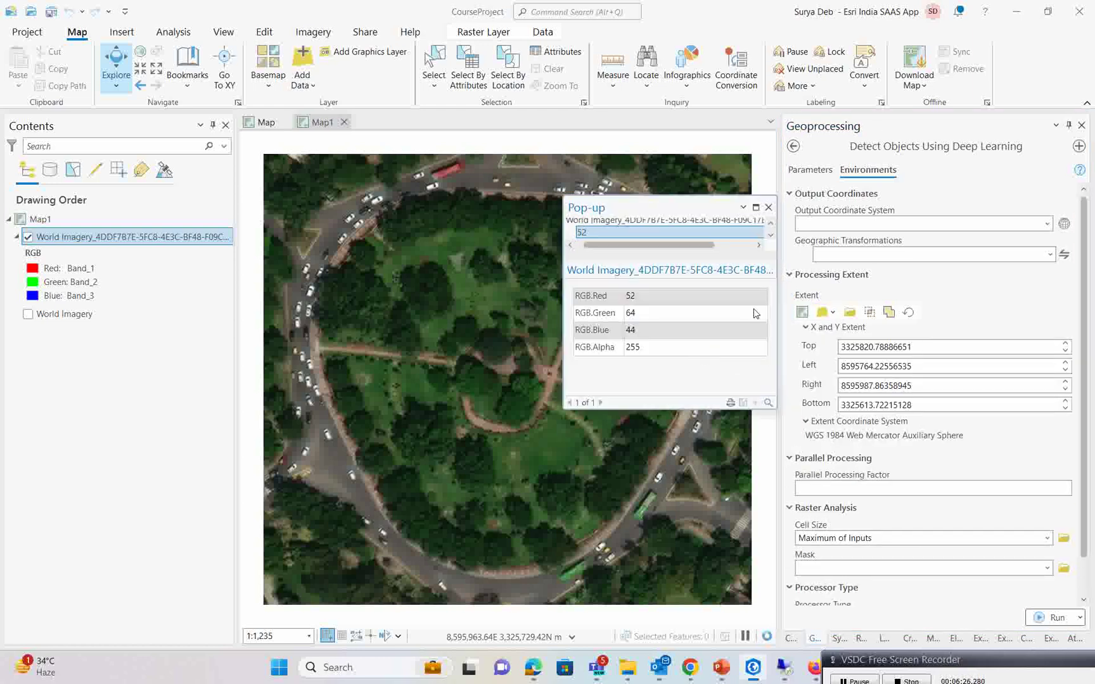
left_click(769, 207)
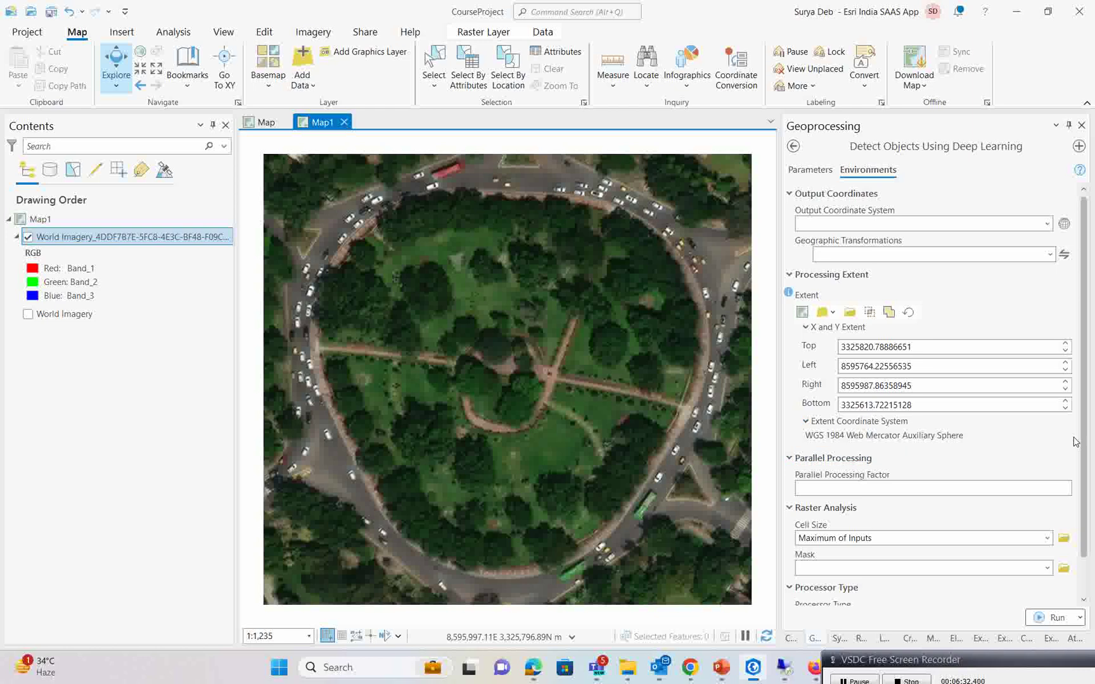
Set the processor type to GPU, check the cell size options, and return to the tool's parameters
scroll(1084, 498, "down", 1)
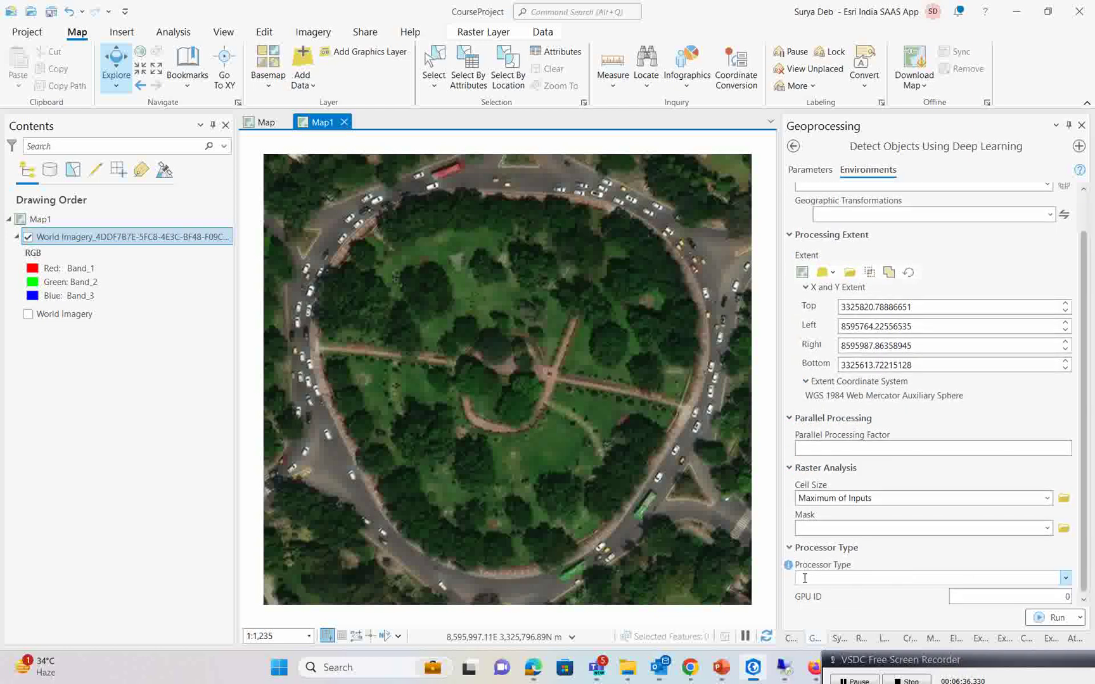
left_click(1067, 579)
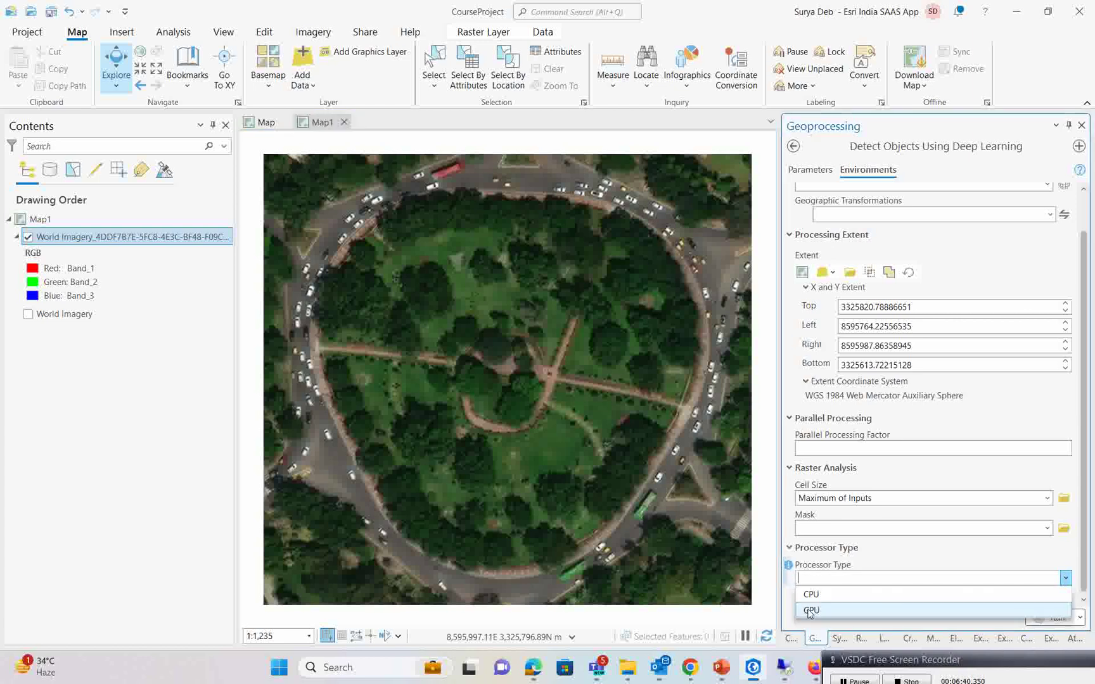
left_click(809, 611)
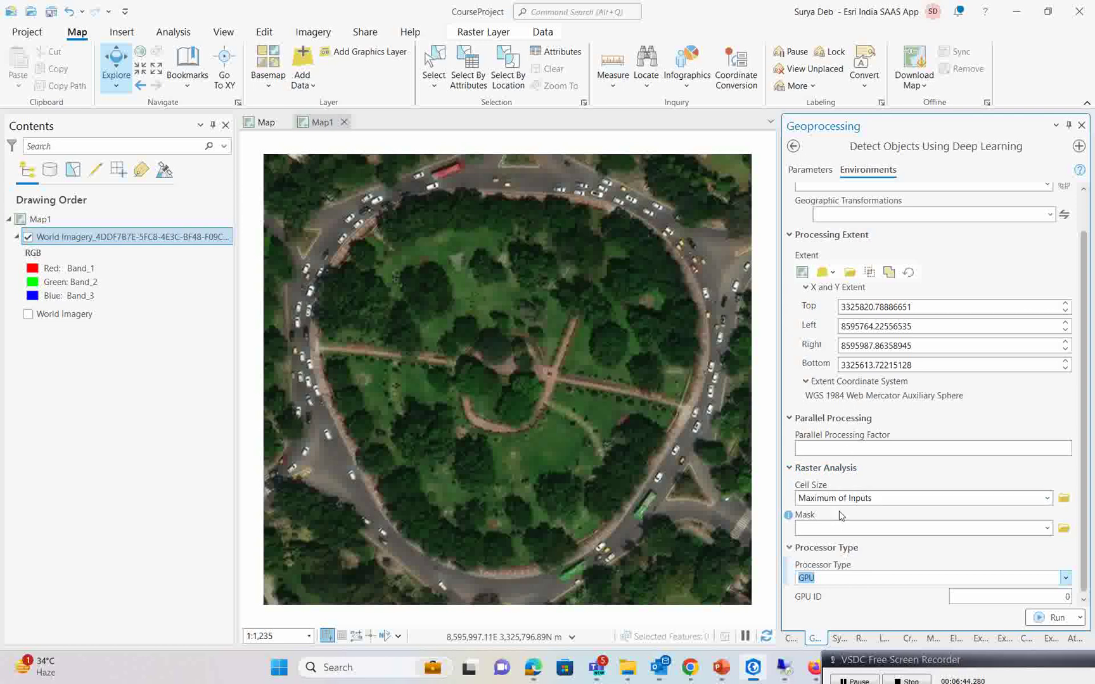
left_click(1048, 500)
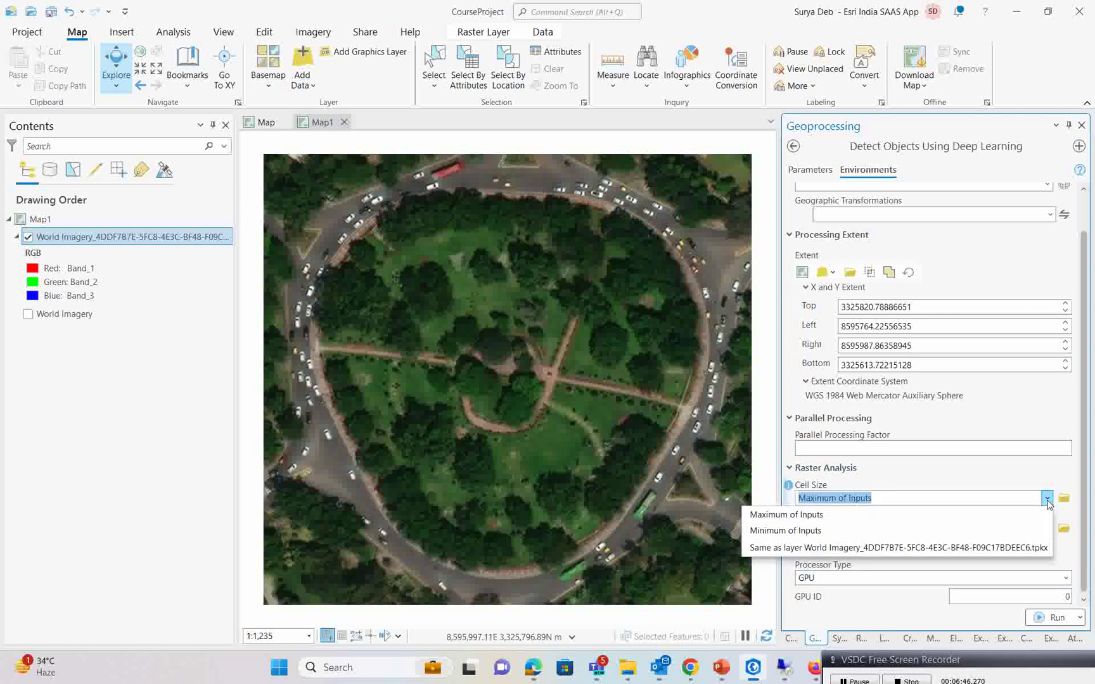
left_click(1048, 500)
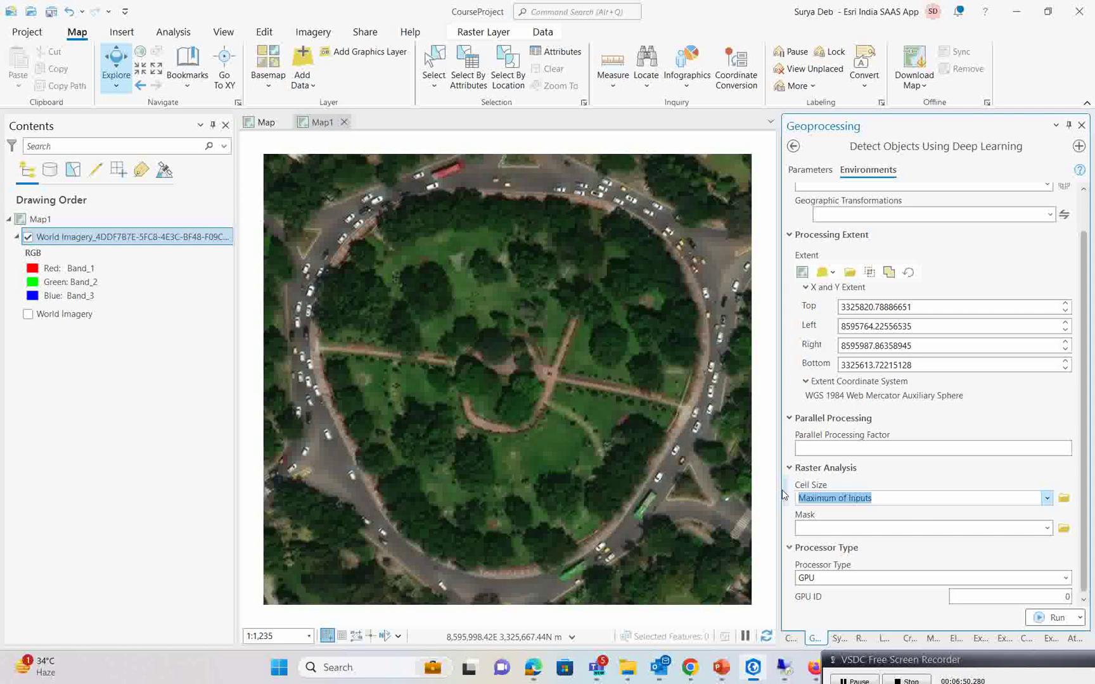
left_click(802, 171)
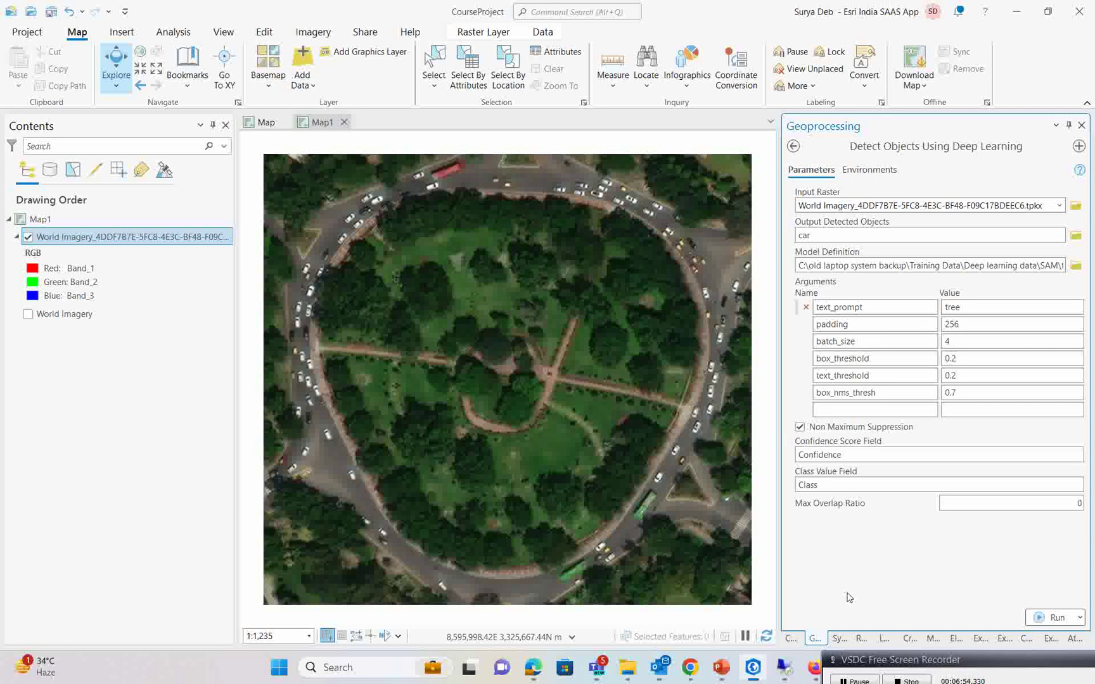
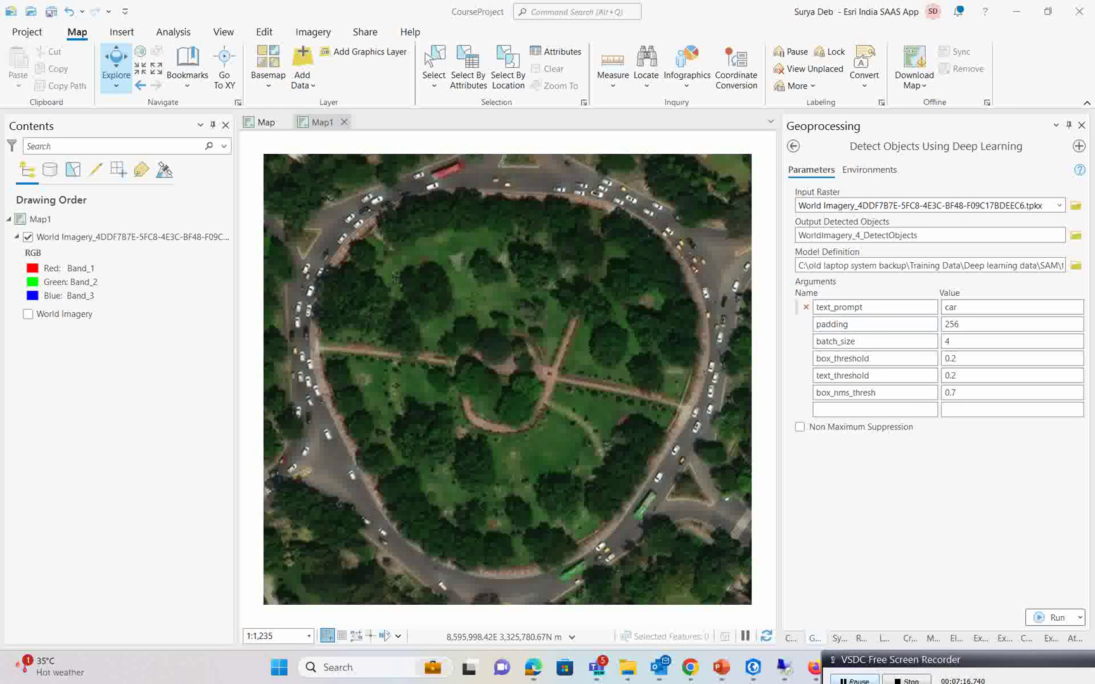
Enable Non Maximum Suppression and run the object detection with the car text prompt
left_click(800, 426)
left_click(1053, 618)
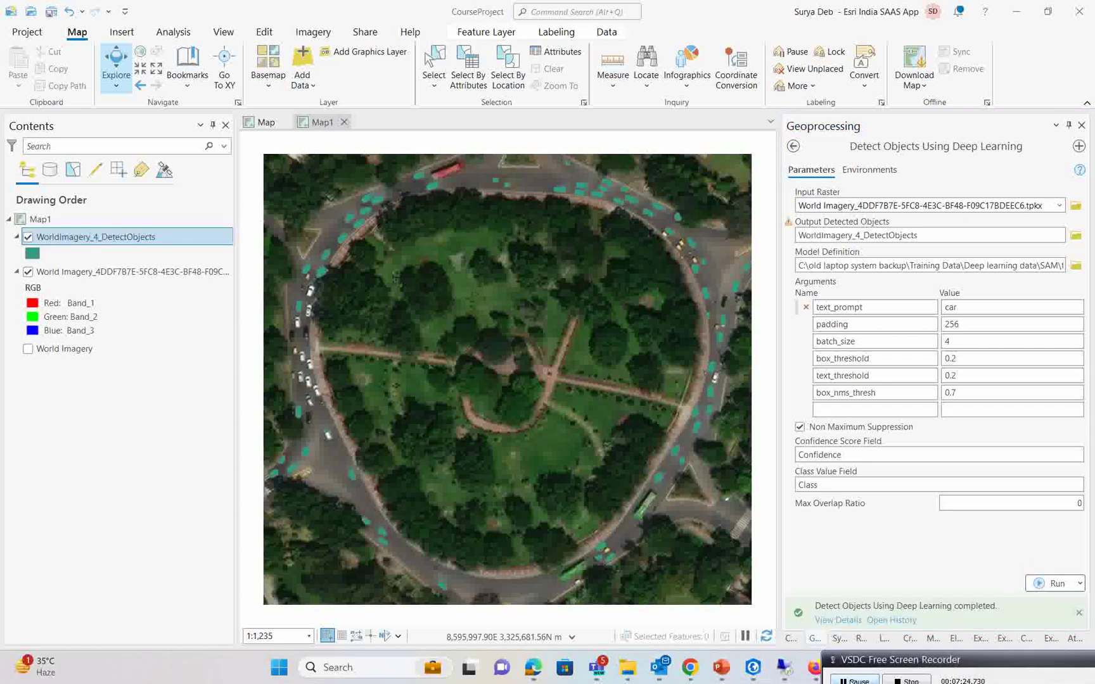
Check the detected cars against the imagery by switching the WorldImagery_4_DetectObjects layer off and on, and return to the toolbox list
left_click(29, 239)
left_click(28, 238)
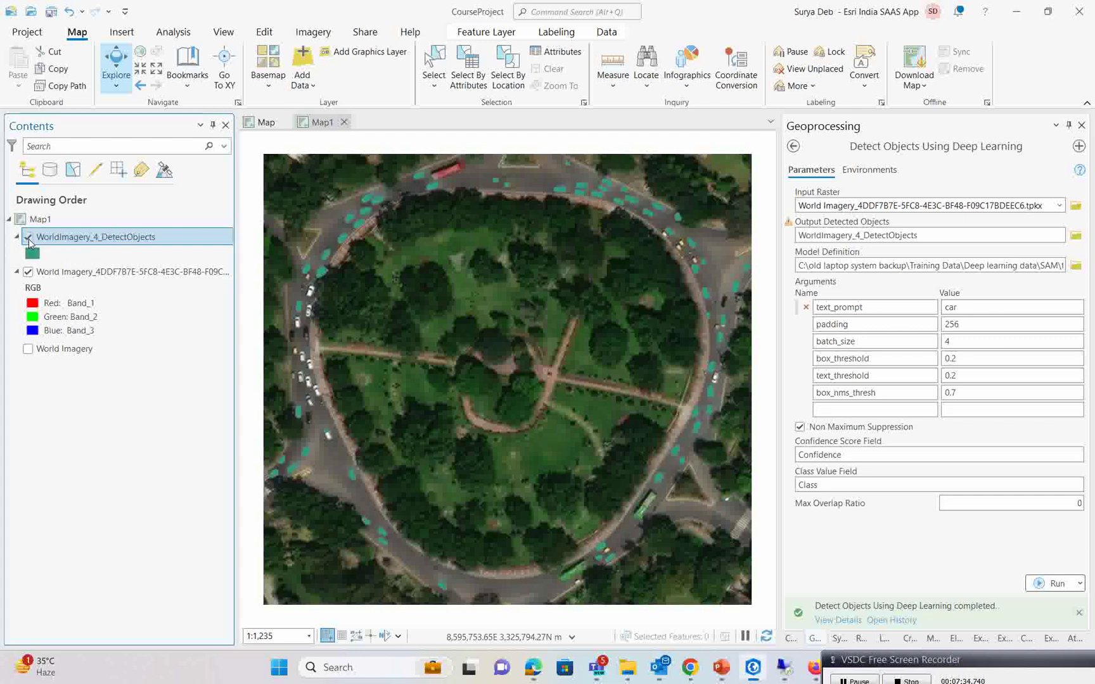
left_click(28, 238)
left_click(792, 148)
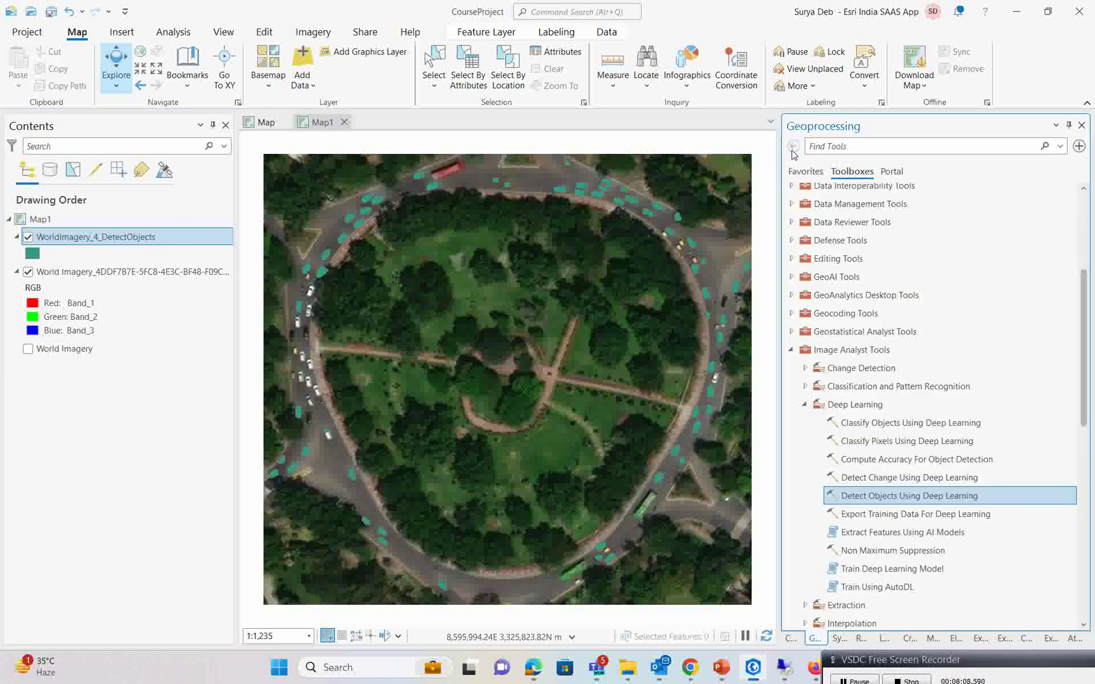
Open the Detect Objects Using Deep Learning tool again and set its input raster to the downloaded World Imagery .tpkx layer
left_click(886, 501)
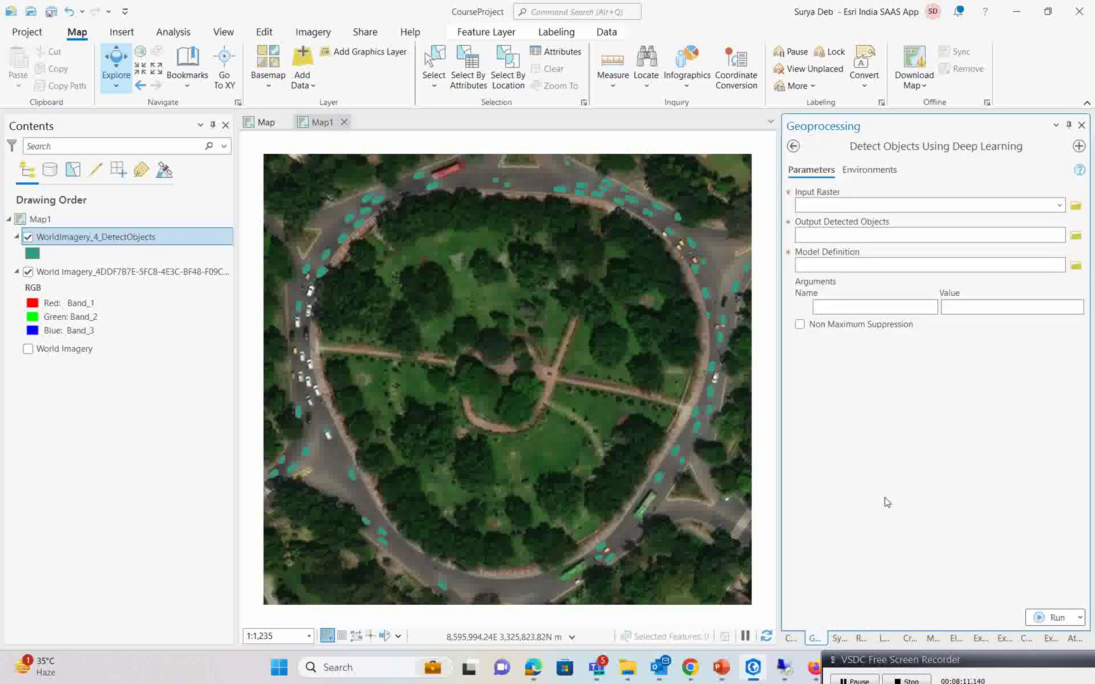
left_click(1059, 205)
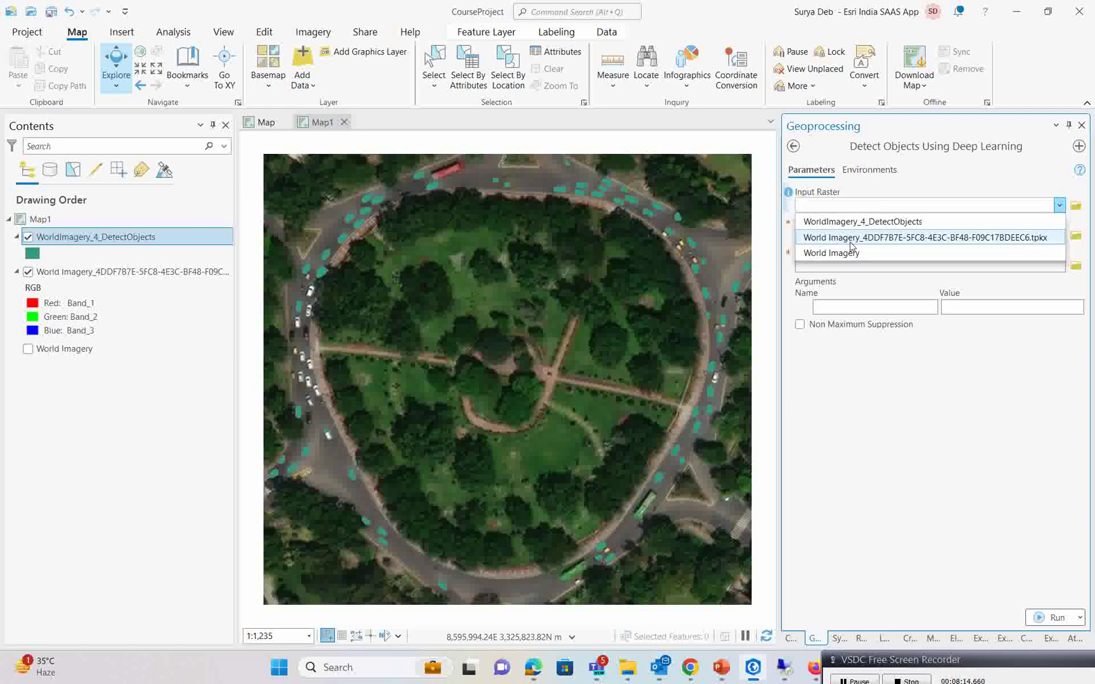
left_click(852, 241)
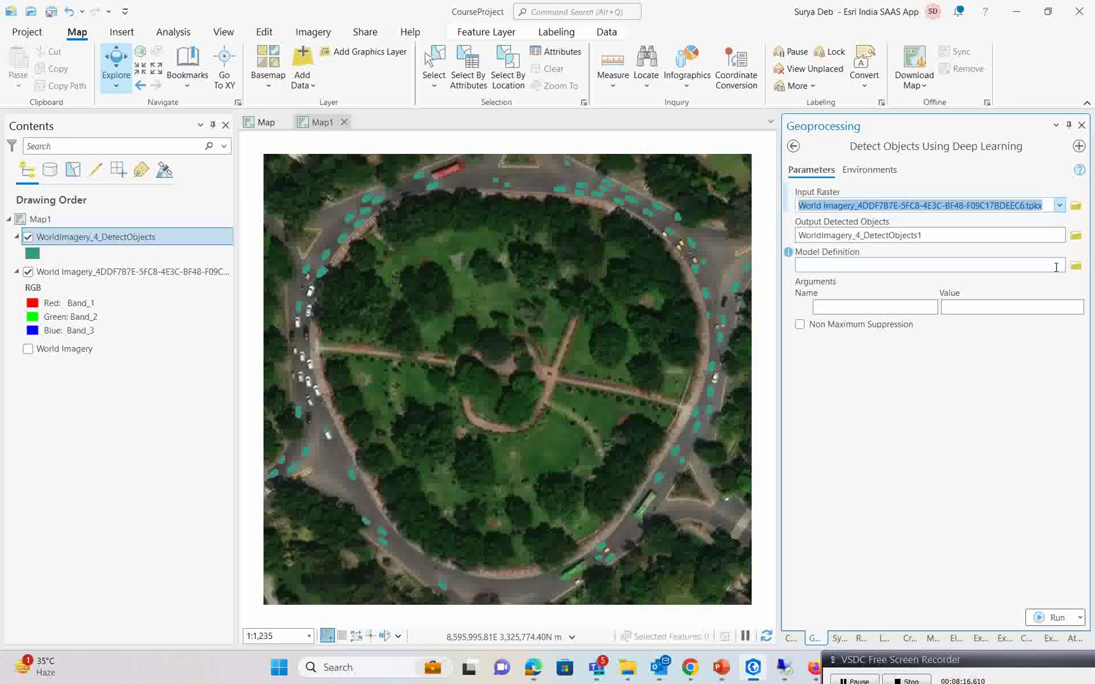
Load TextSAM (1).dlpk from the text to sam folder as the model definition and set the text_prompt argument to tree
left_click(1076, 265)
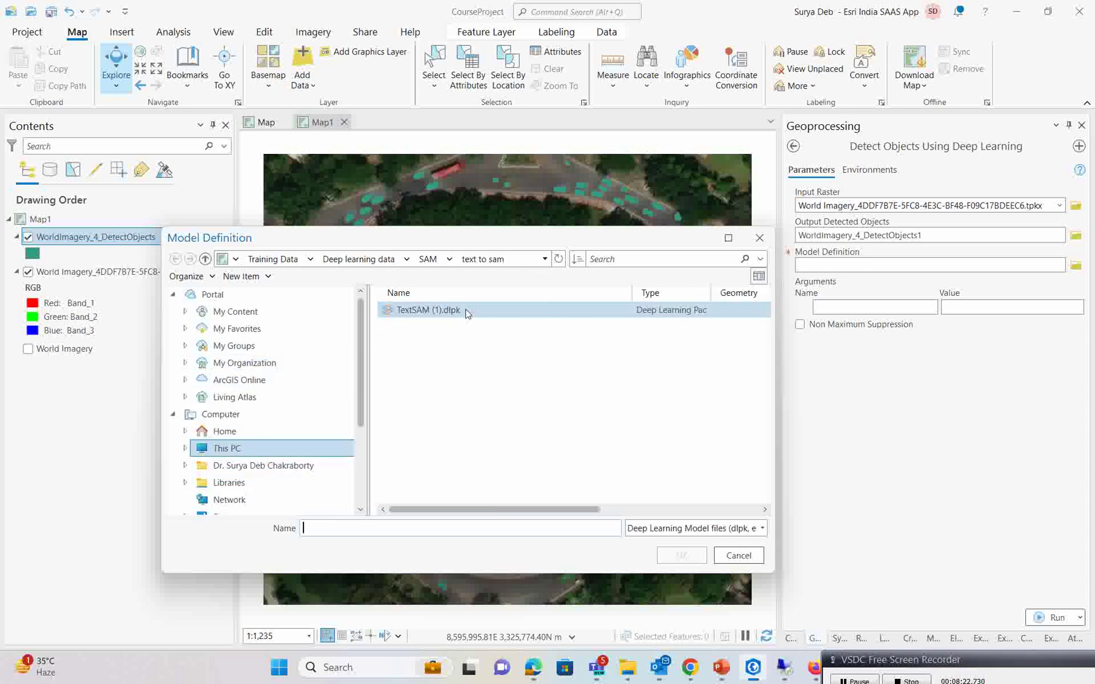
left_click(434, 311)
left_click(680, 555)
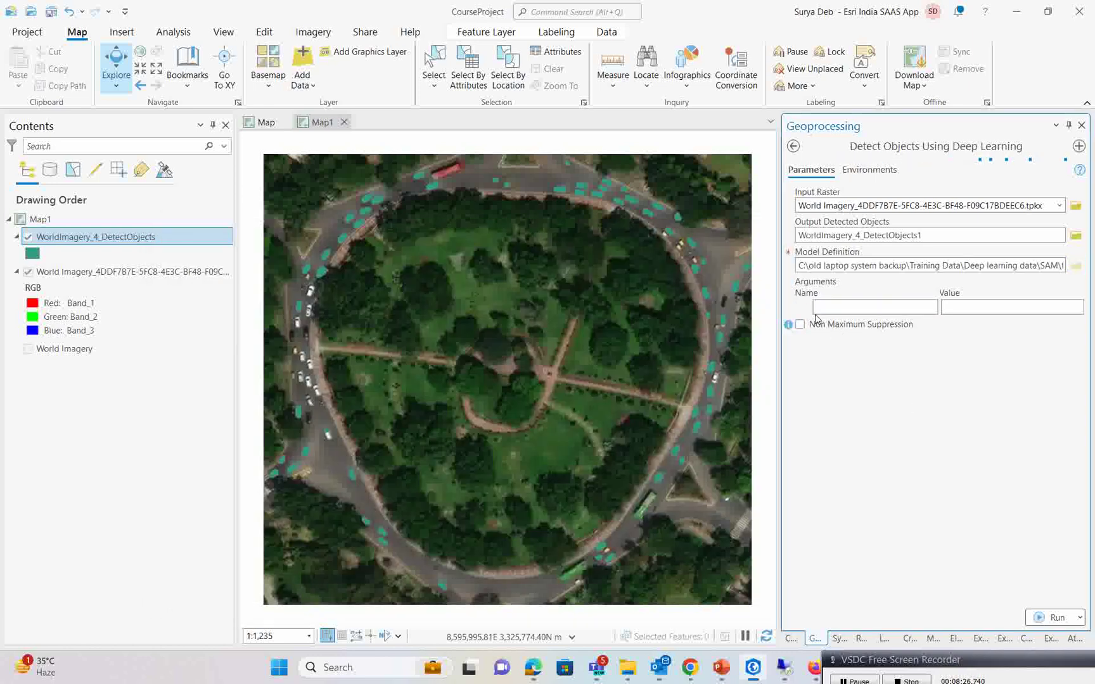
left_click(964, 306)
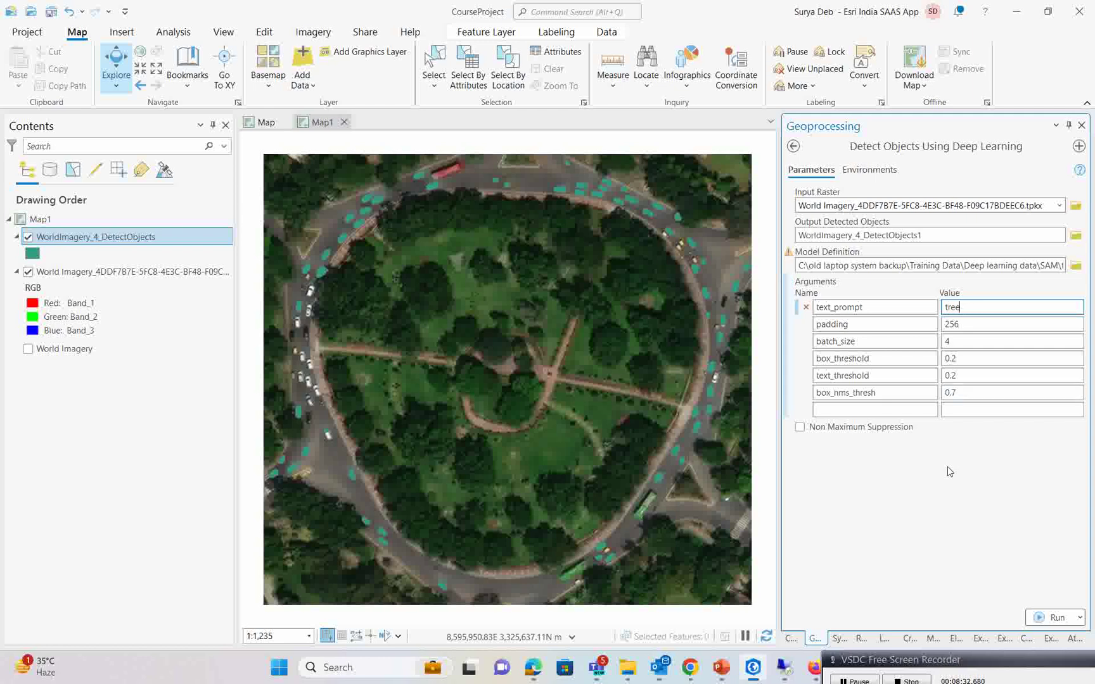
Set the tool's processing extent to that of the downloaded World Imagery .tpkx layer
left_click(876, 174)
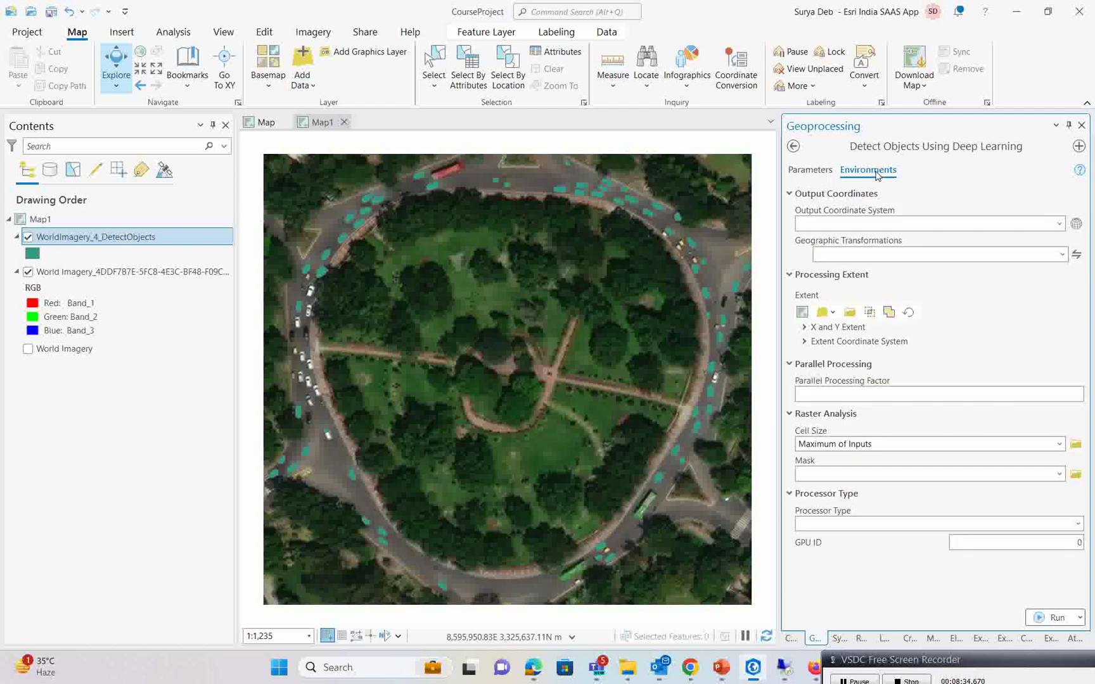
left_click(834, 319)
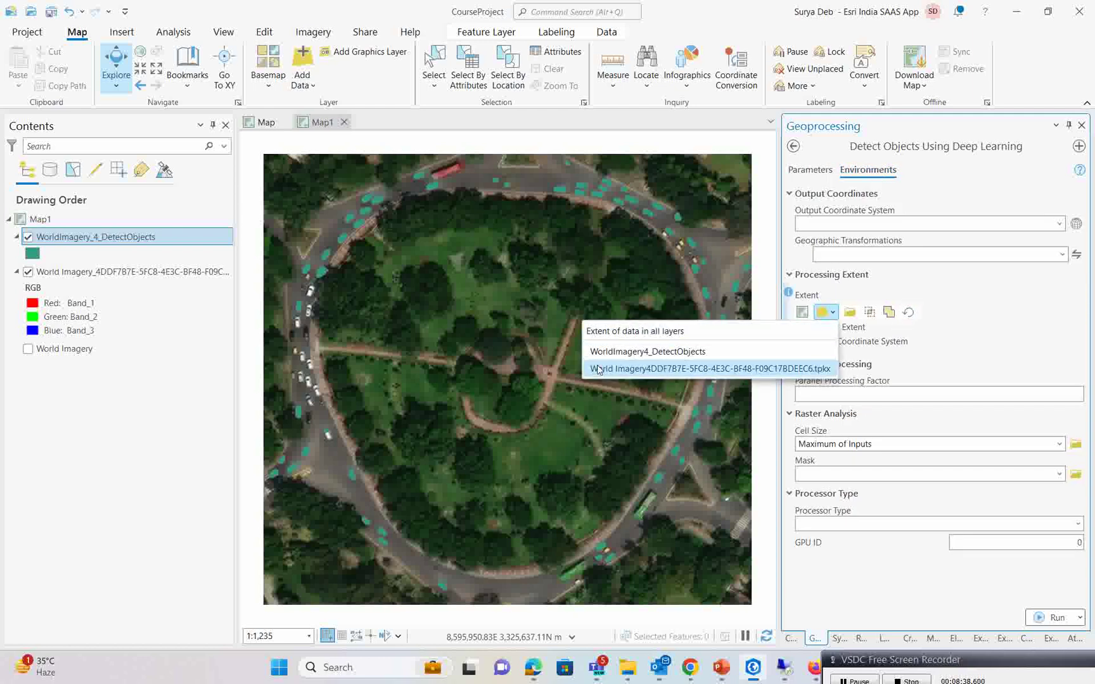
left_click(691, 369)
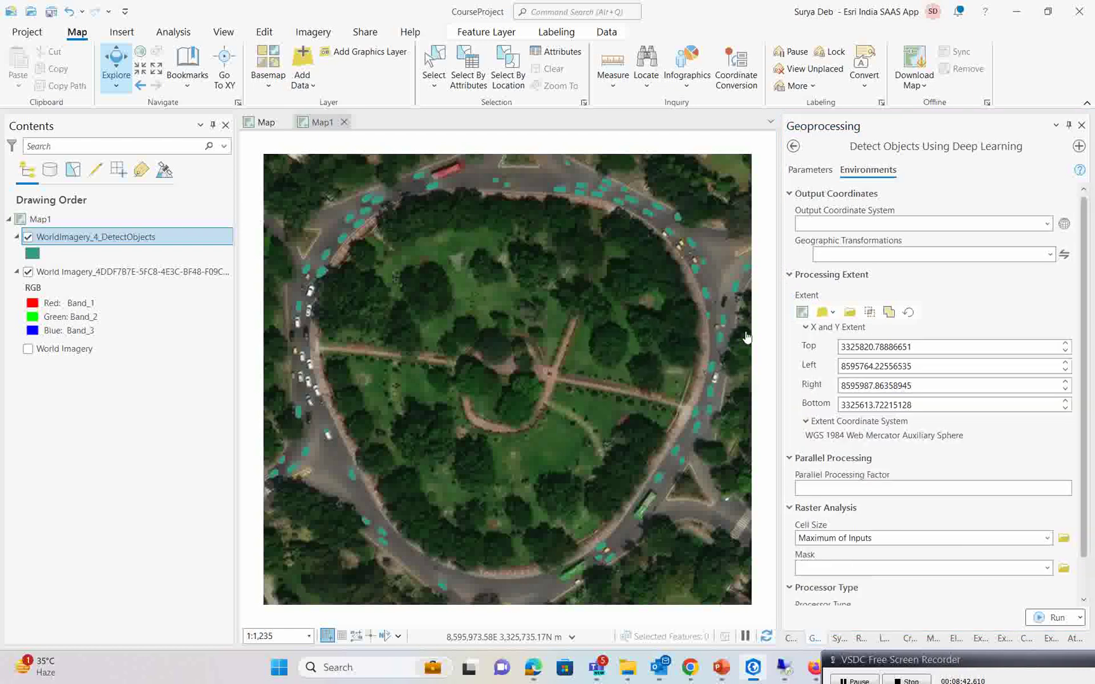
left_click(833, 313)
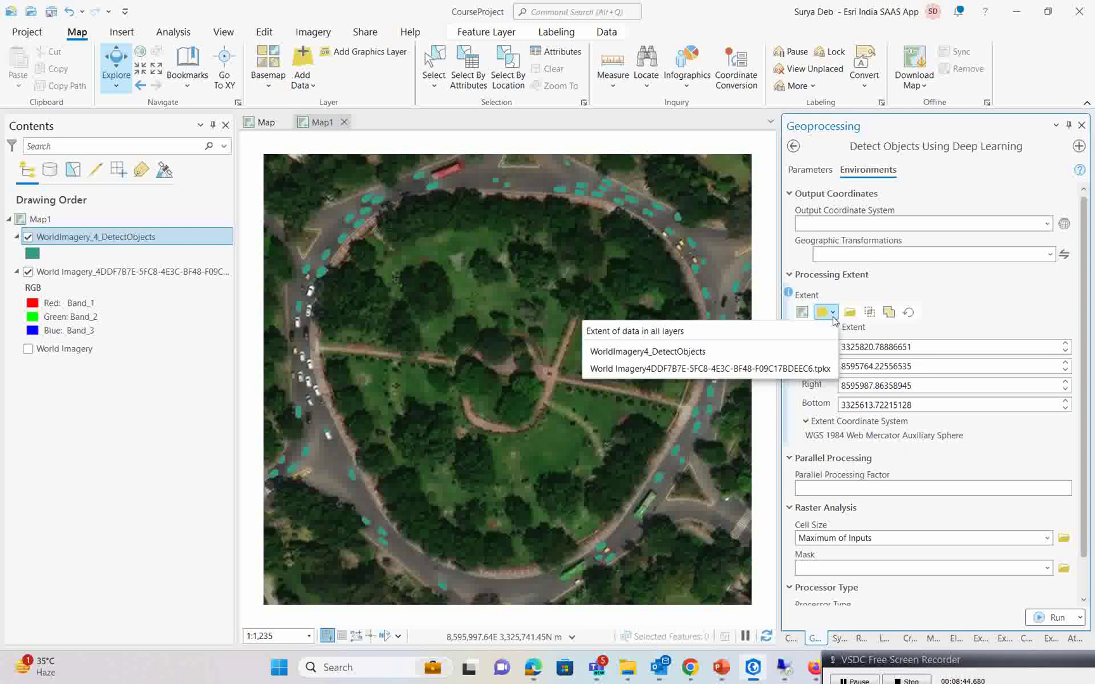
left_click(832, 314)
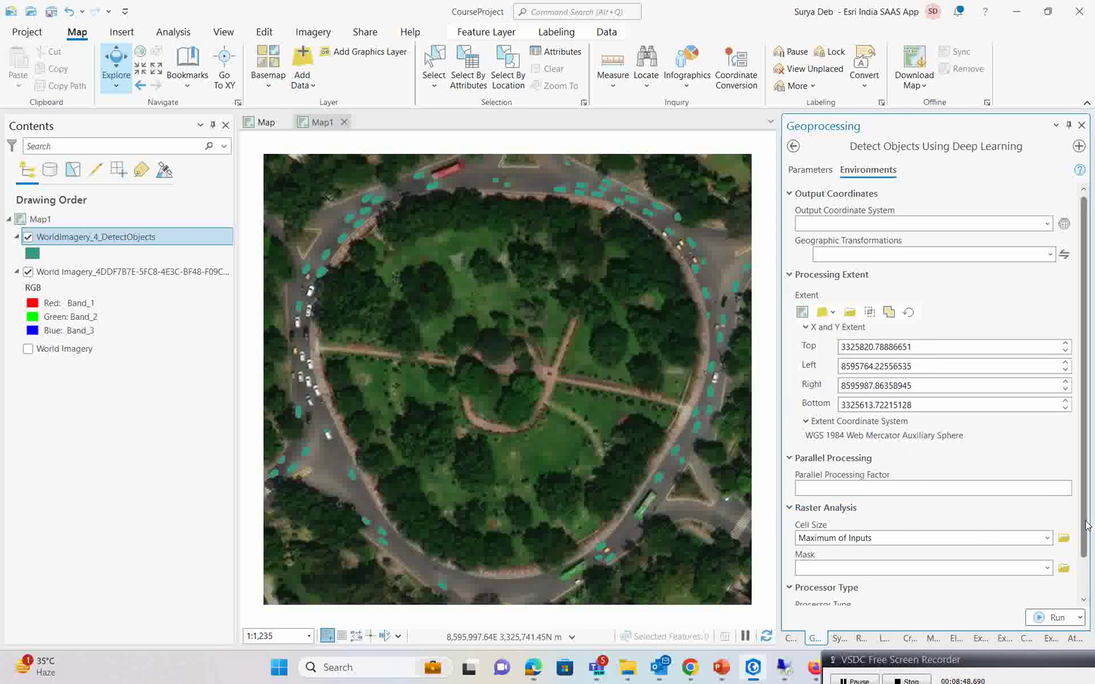
Set the processor type for the detection to GPU
scroll(1090, 517, "down", 2)
left_click(1027, 577)
left_click(813, 612)
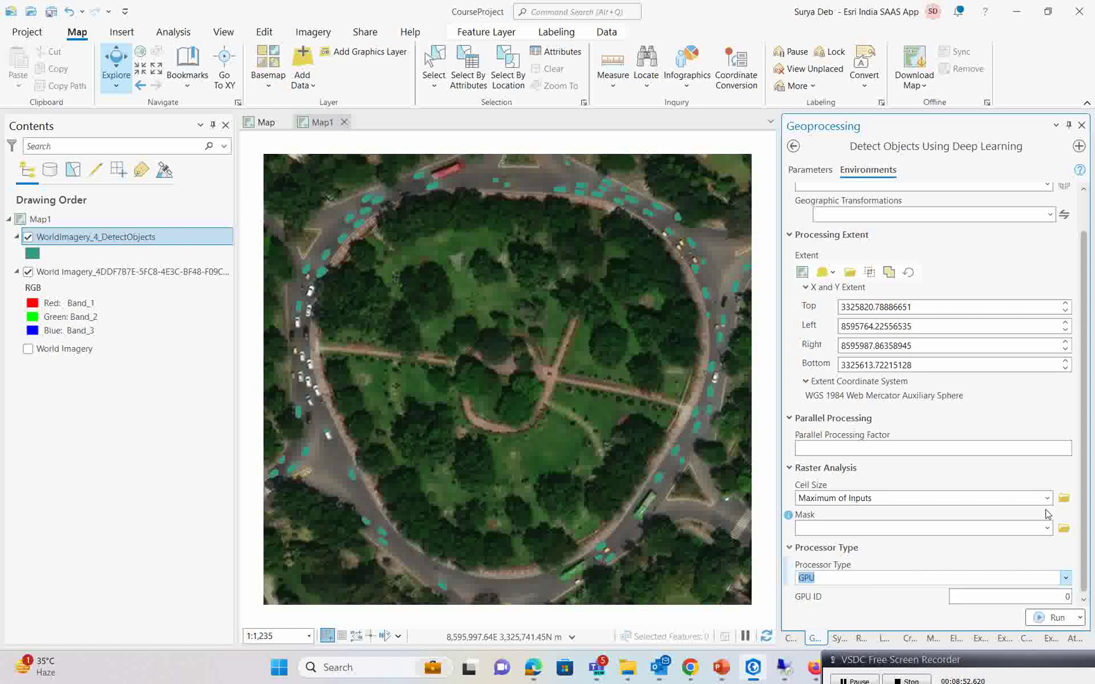
Enable Non Maximum Suppression in the tool's parameters and run the object detection with the tree text prompt
left_click(811, 170)
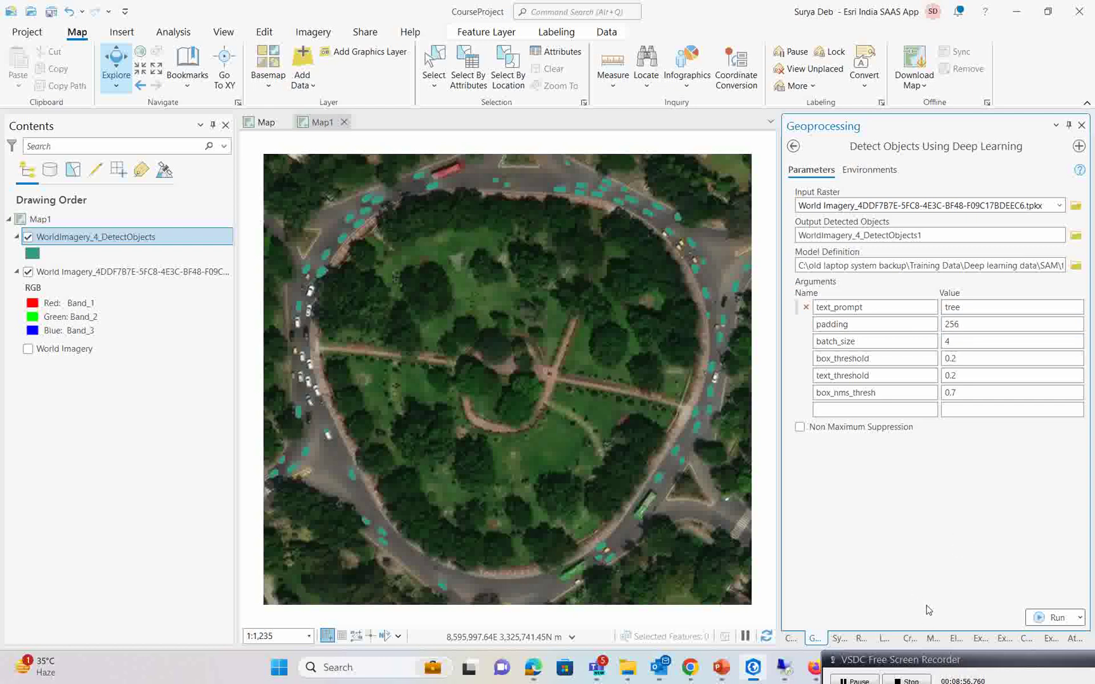
left_click(801, 429)
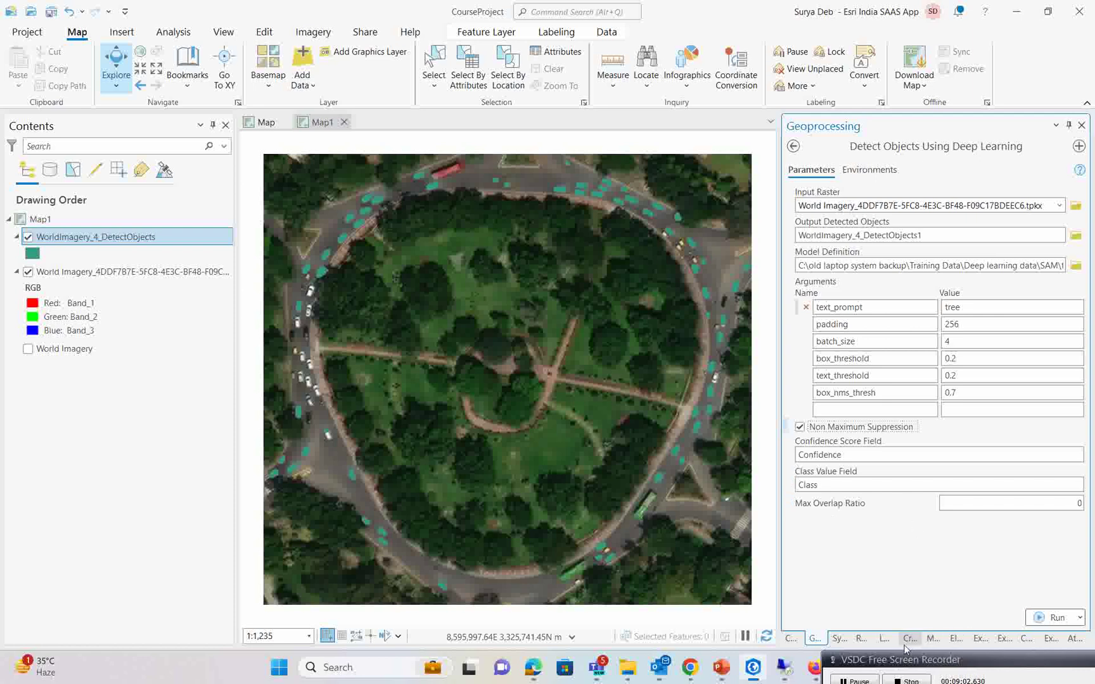
left_click(1042, 617)
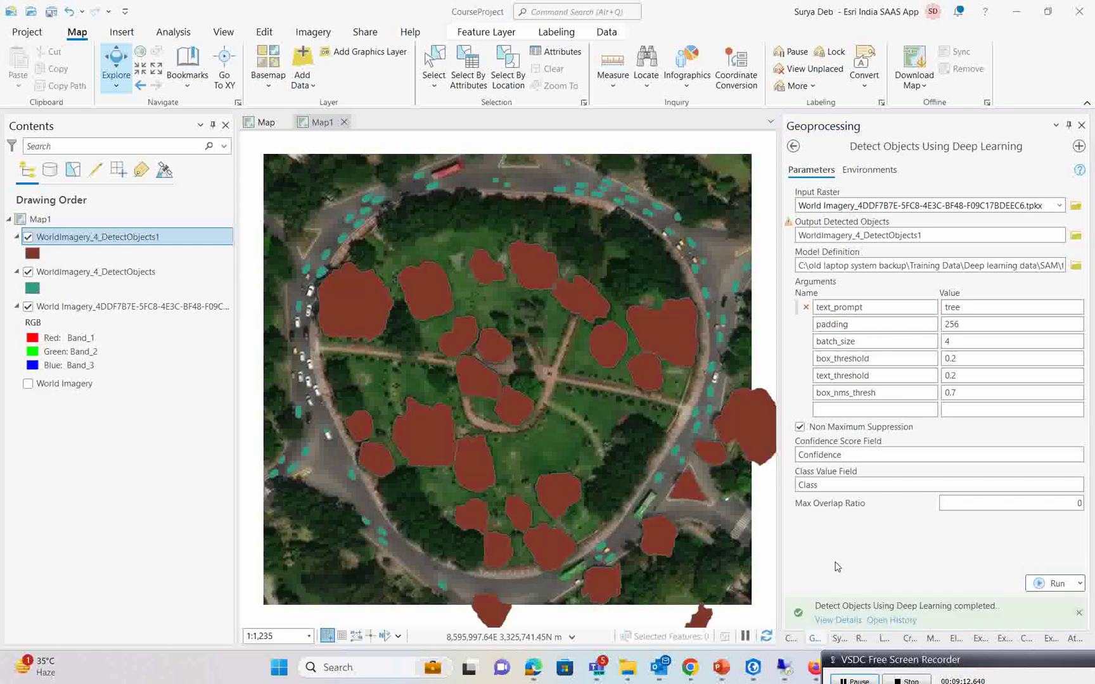
Hide the car detections and compare the detected trees with the imagery by switching the WorldImagery_4_DetectObjects1 layer off and on
left_click(28, 272)
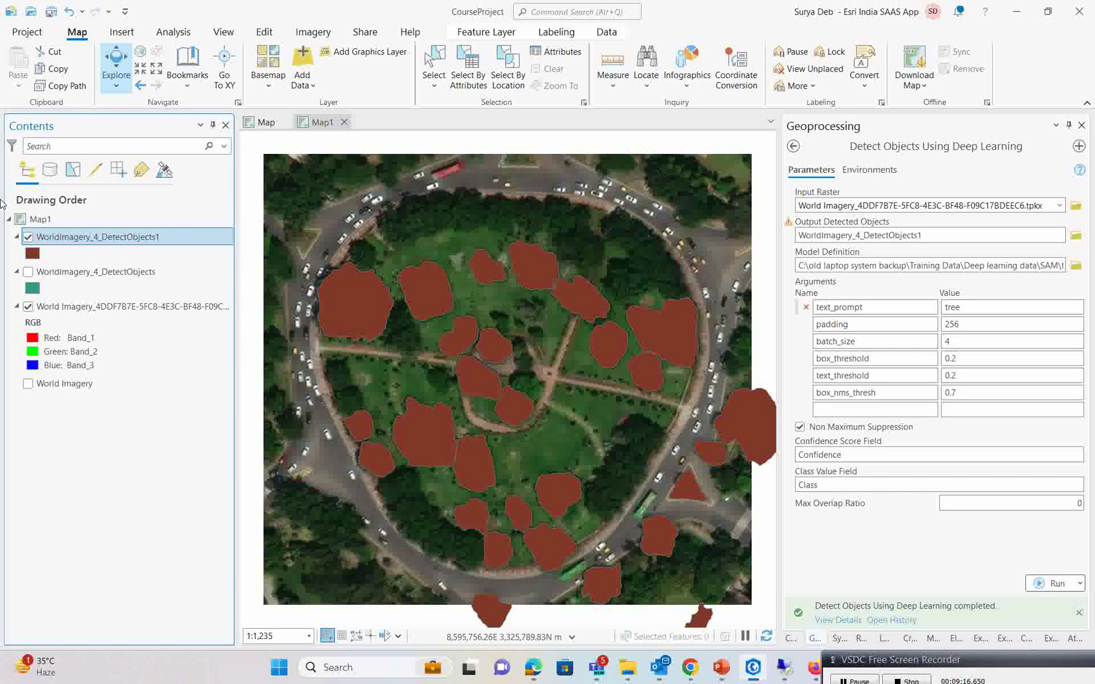
left_click(28, 239)
left_click(28, 238)
left_click(28, 238)
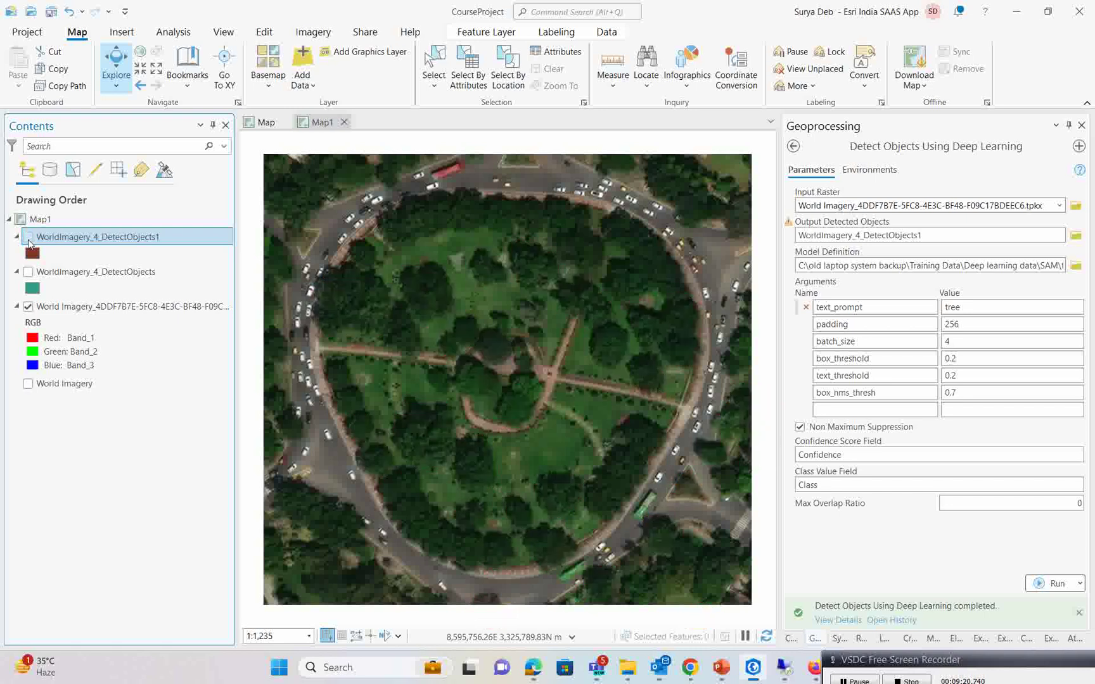
left_click(28, 238)
left_click(28, 238)
left_click(28, 239)
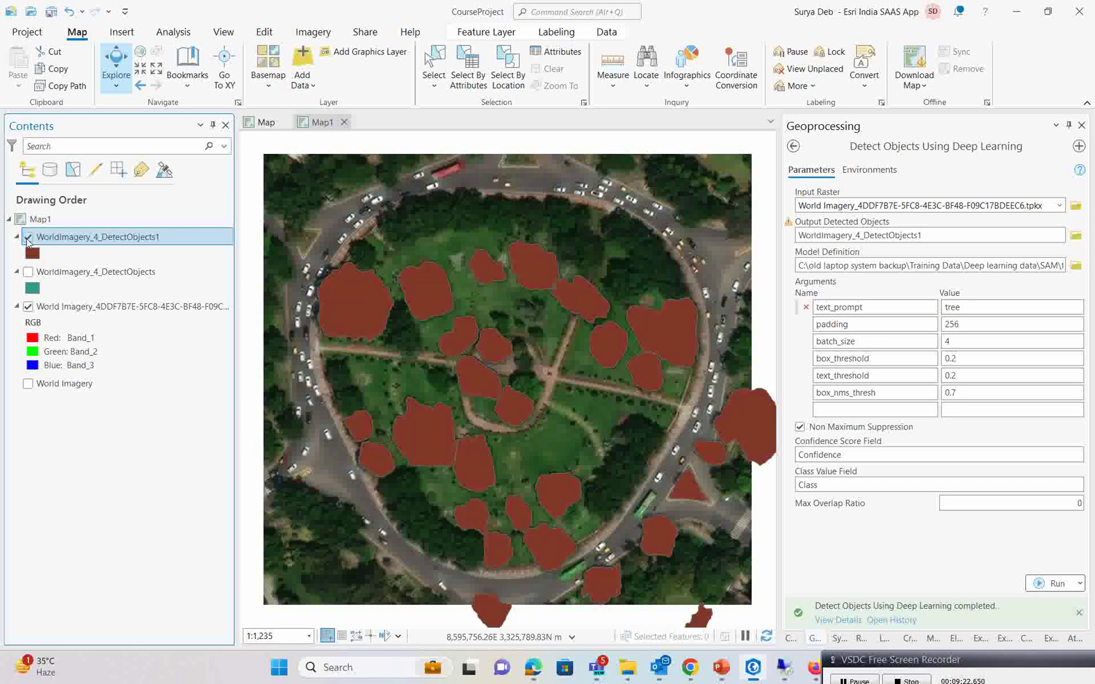
left_click(28, 238)
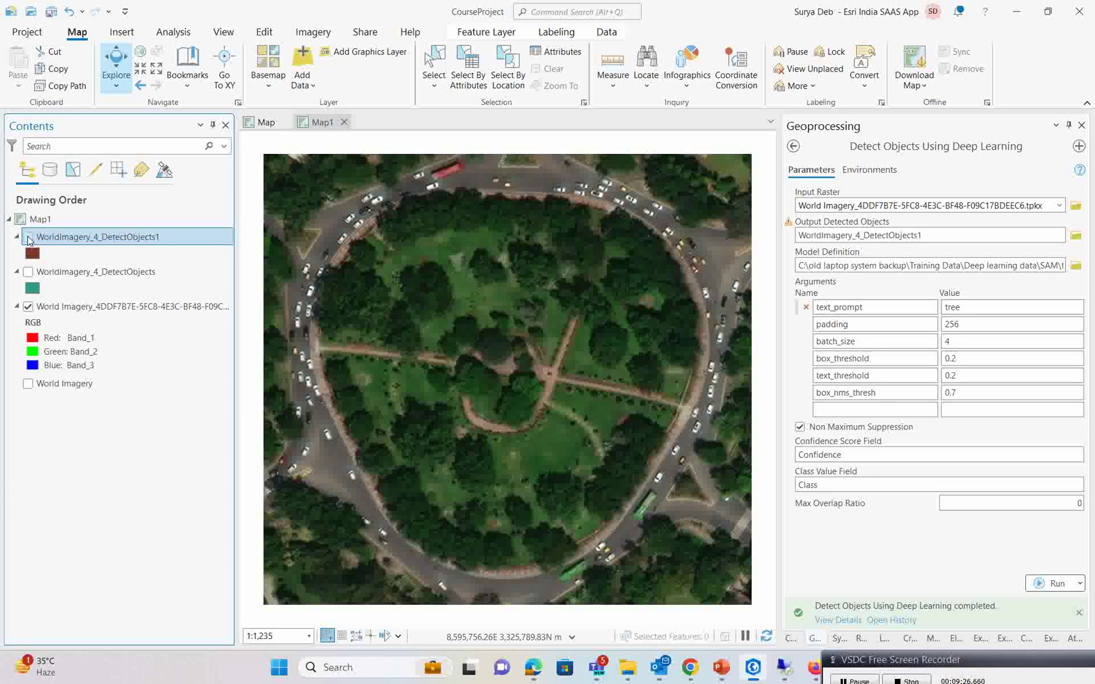
left_click(28, 238)
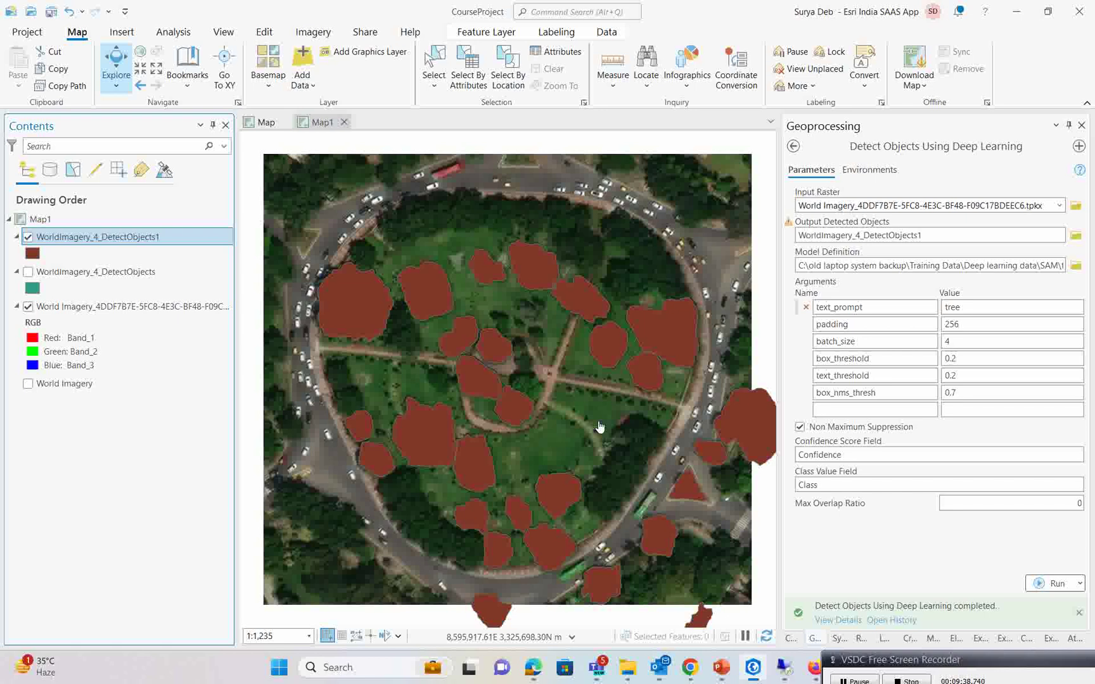
Hide the WorldImagery_4_DetectObjects1 tree layer and show the WorldImagery_4_DetectObjects car layer
left_click(28, 237)
left_click(28, 272)
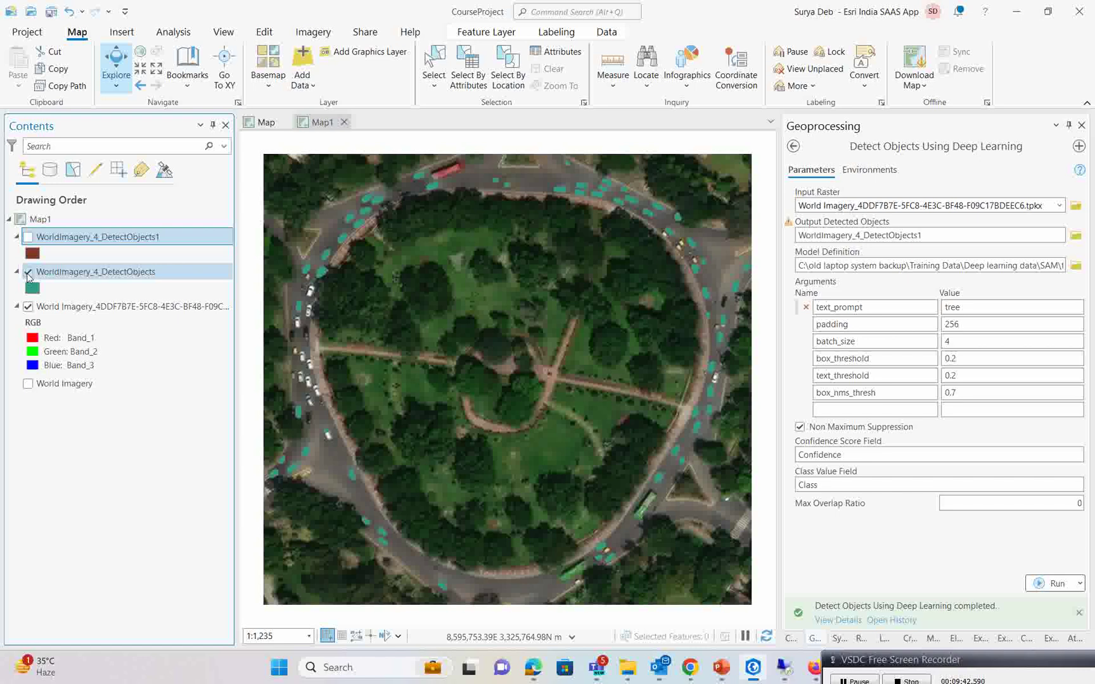